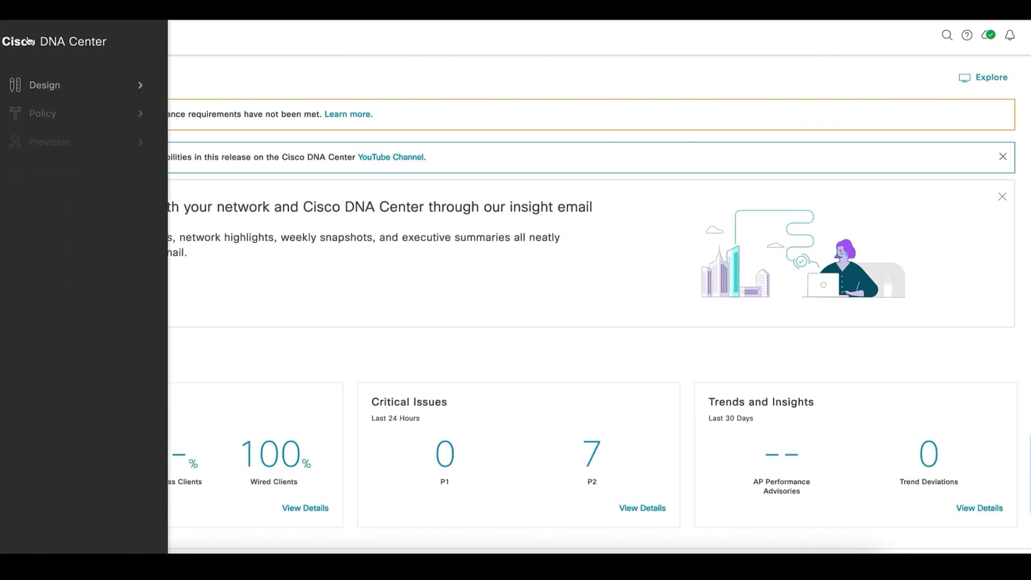
Step: Filter the device inventory to Global > Bangalore > BGL17 > floor2, showing C9300-stack-Level1
{"action": "mouse_move", "coordinate": [61, 152]}
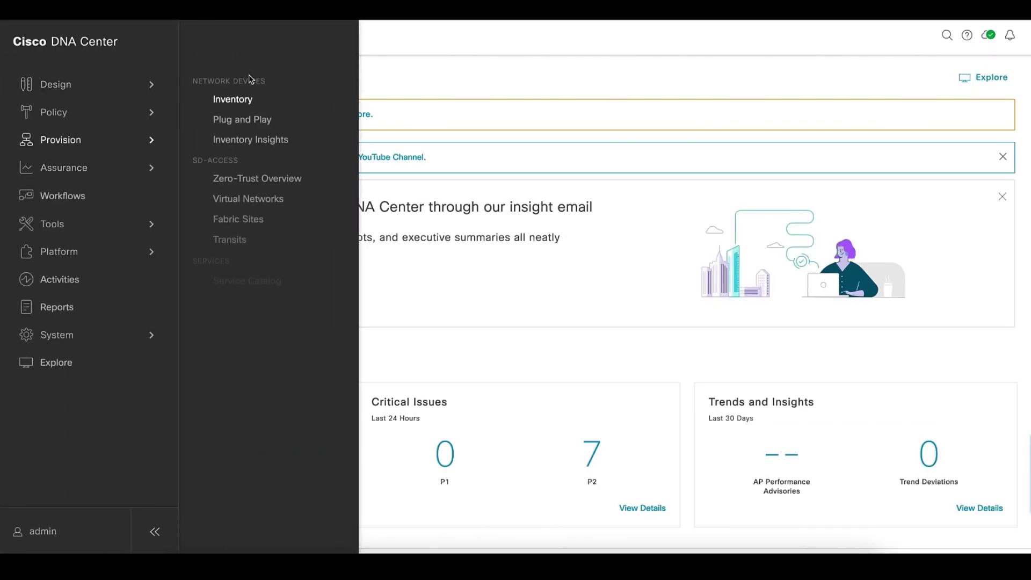
{"action": "left_click", "coordinate": [235, 100]}
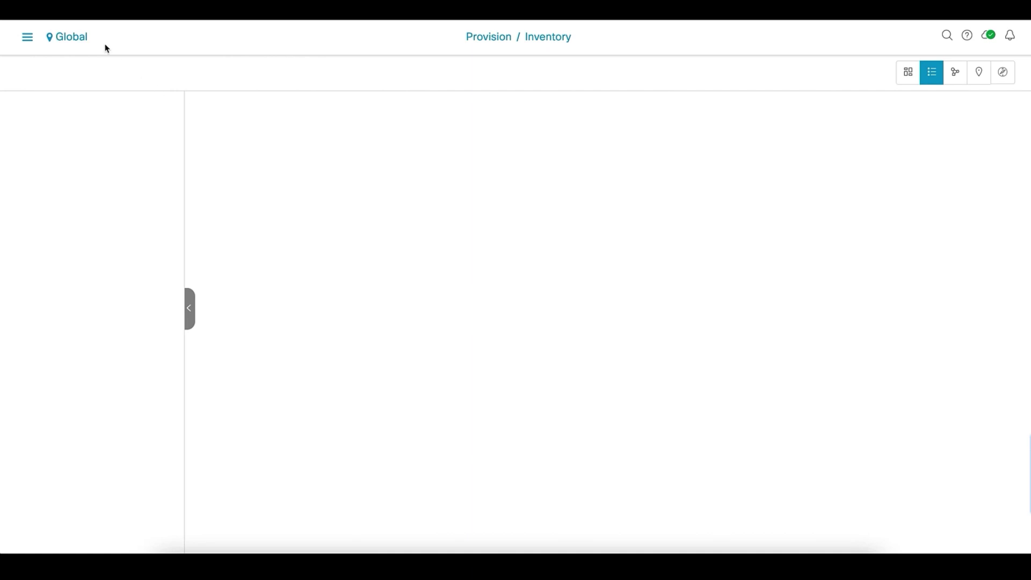
{"action": "left_click", "coordinate": [59, 38]}
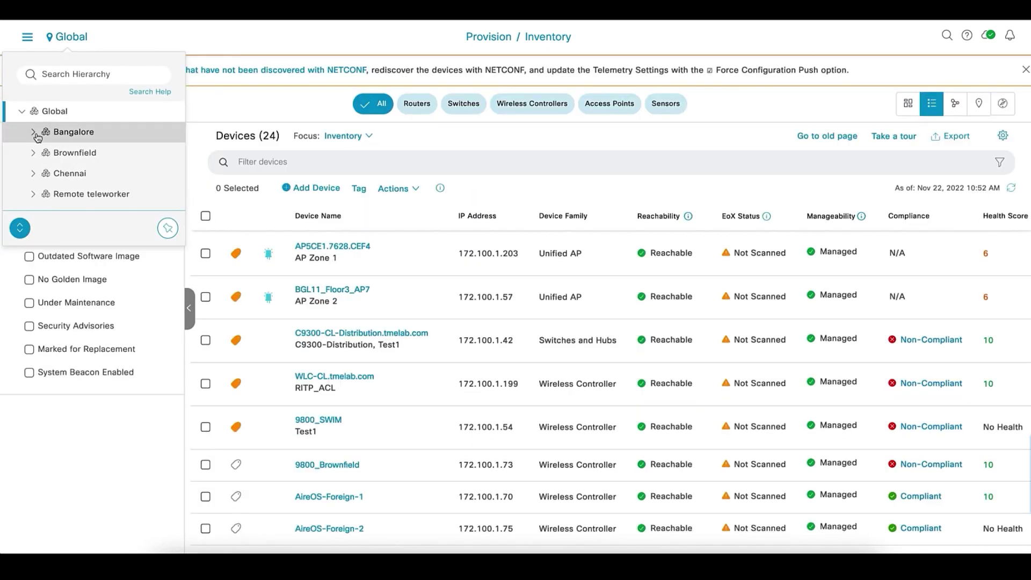
{"action": "left_click", "coordinate": [35, 132]}
{"action": "left_click", "coordinate": [45, 153]}
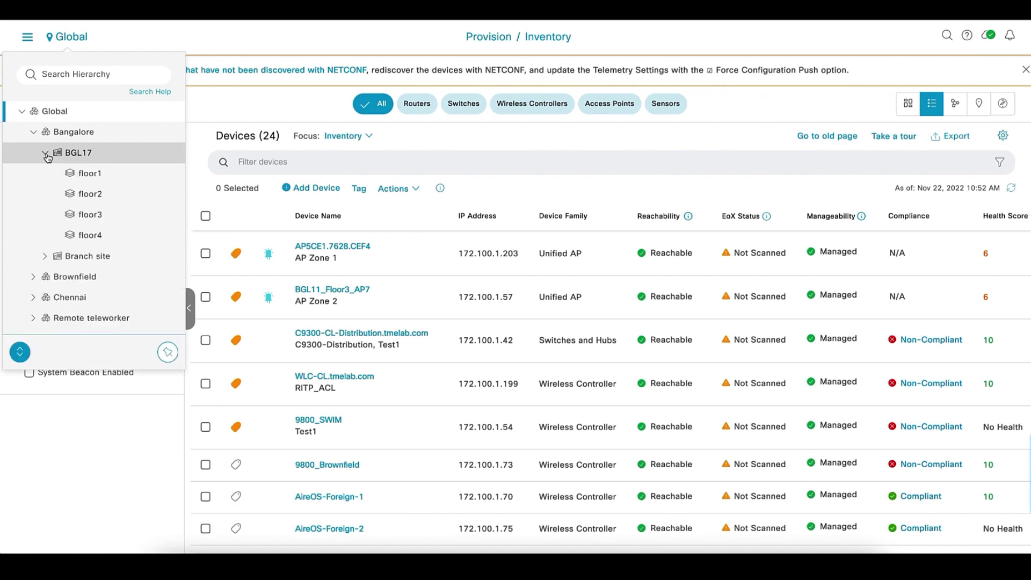
{"action": "left_click", "coordinate": [97, 198]}
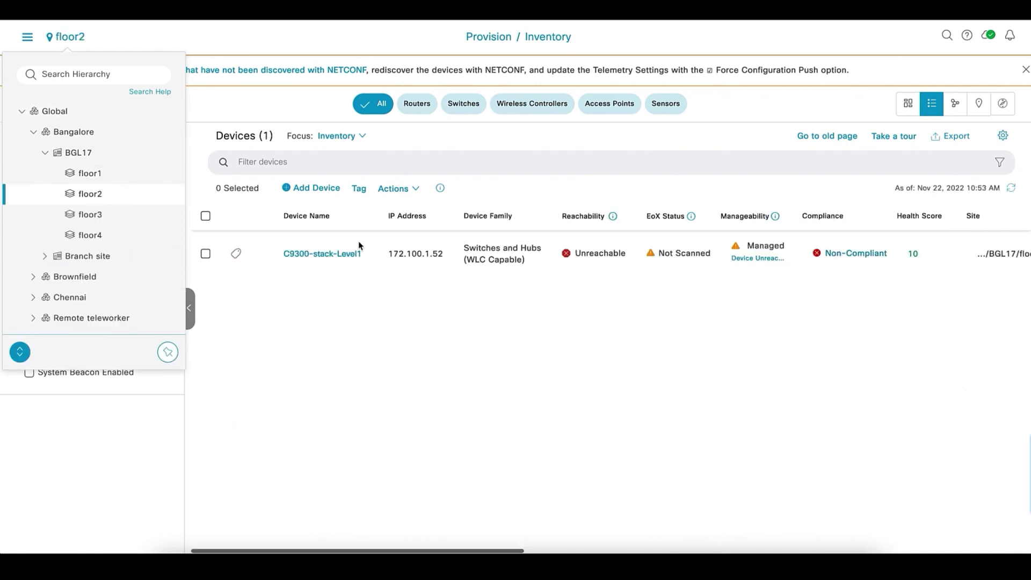
{"action": "left_click", "coordinate": [557, 358]}
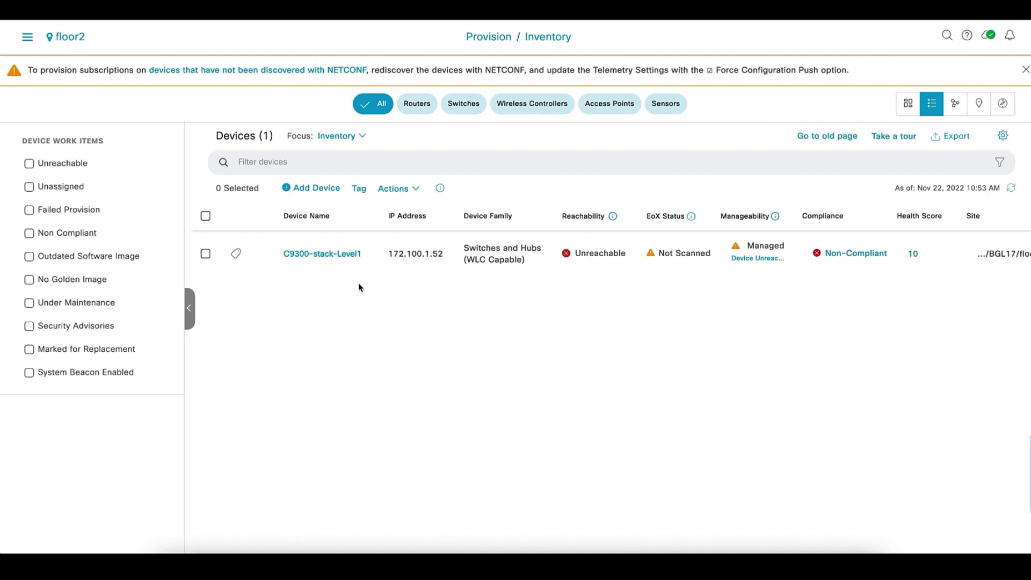
Step: In the Device Replacement focus, mark C9300-stack-Level1 for replacement and refresh the table
{"action": "left_click", "coordinate": [361, 137]}
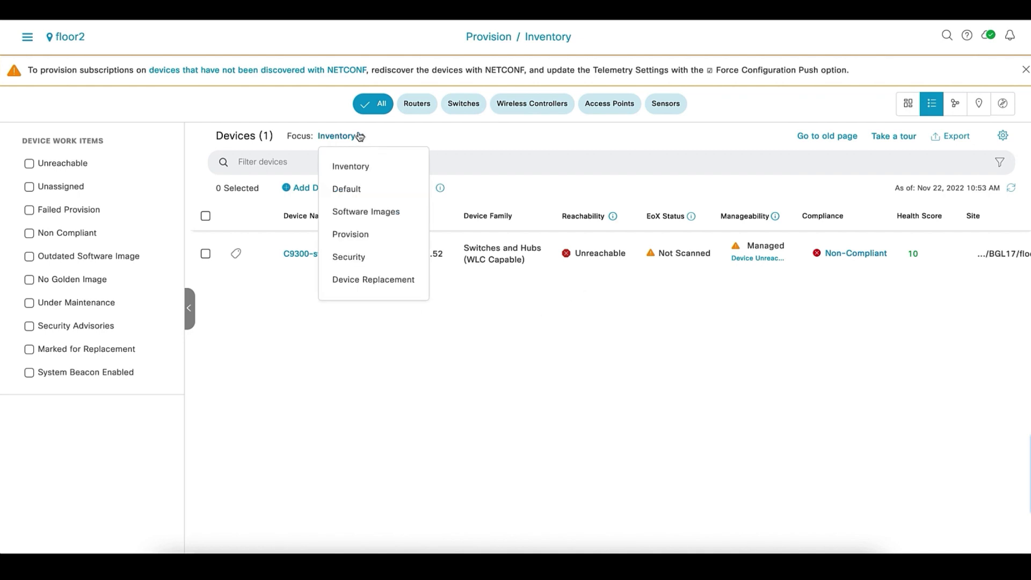
{"action": "left_click", "coordinate": [359, 280]}
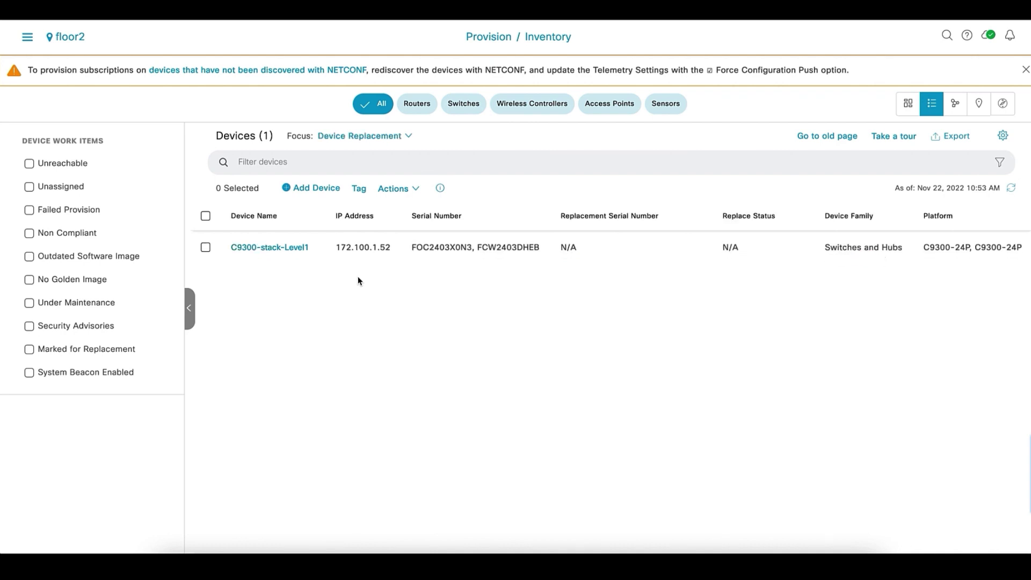
{"action": "left_click", "coordinate": [206, 247]}
{"action": "left_click", "coordinate": [414, 189]}
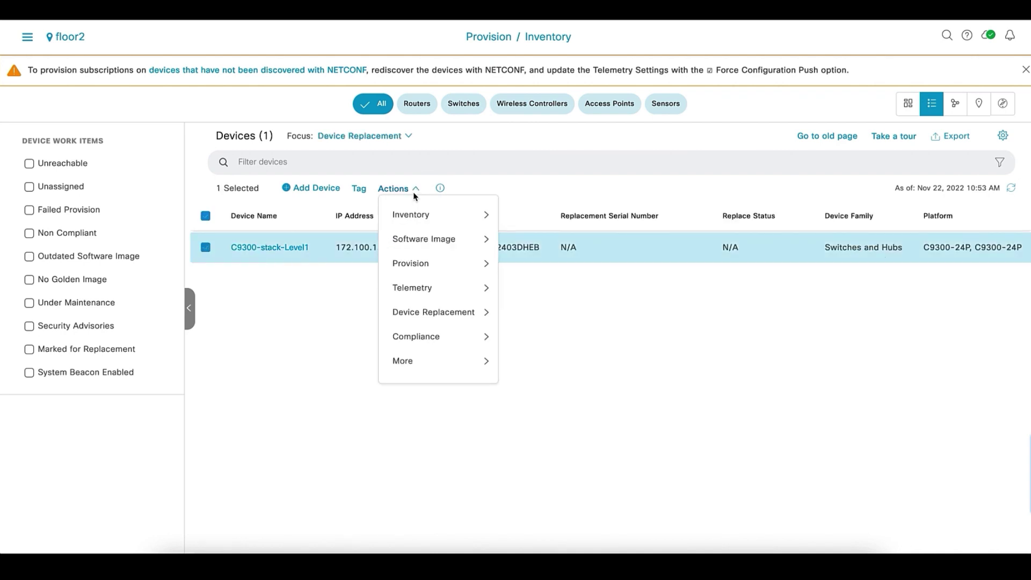
{"action": "mouse_move", "coordinate": [439, 313]}
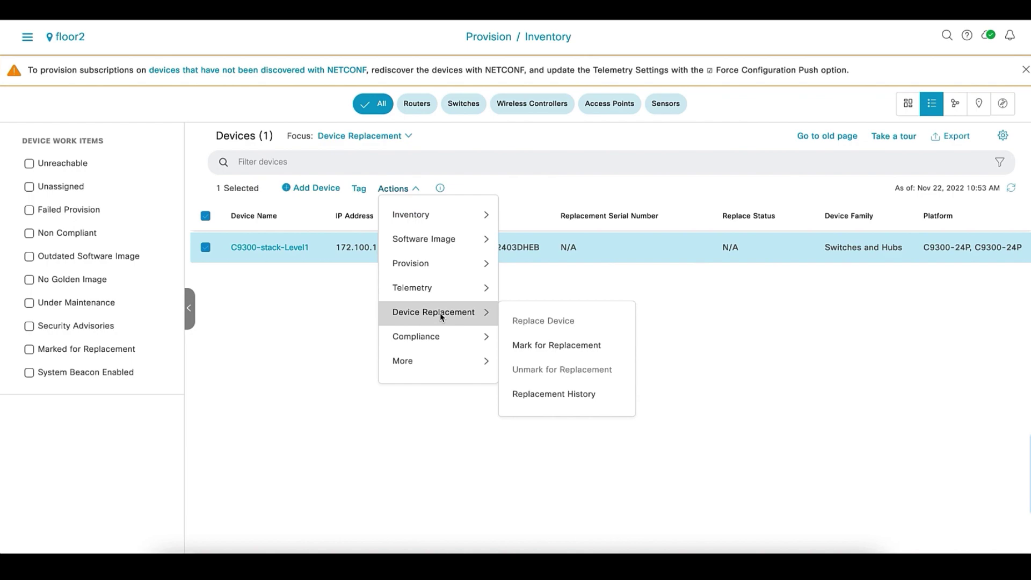
{"action": "left_click", "coordinate": [559, 348]}
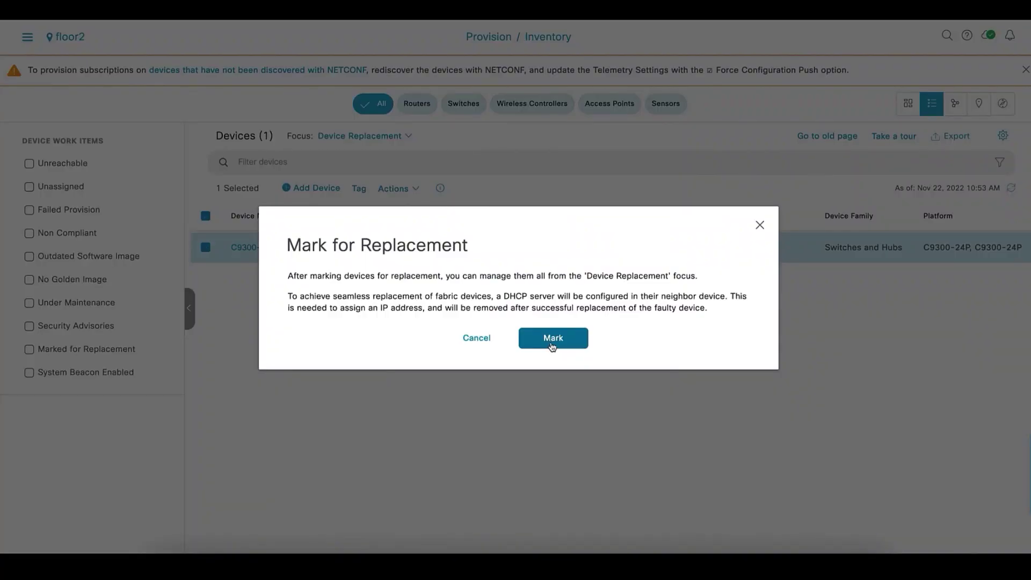
{"action": "left_click", "coordinate": [562, 341]}
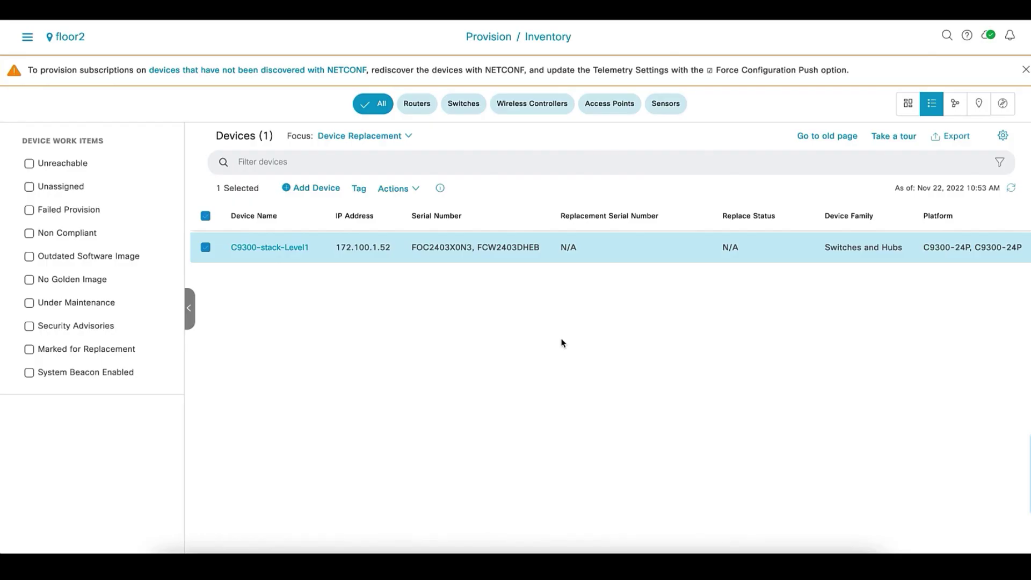
{"action": "left_click", "coordinate": [1011, 189]}
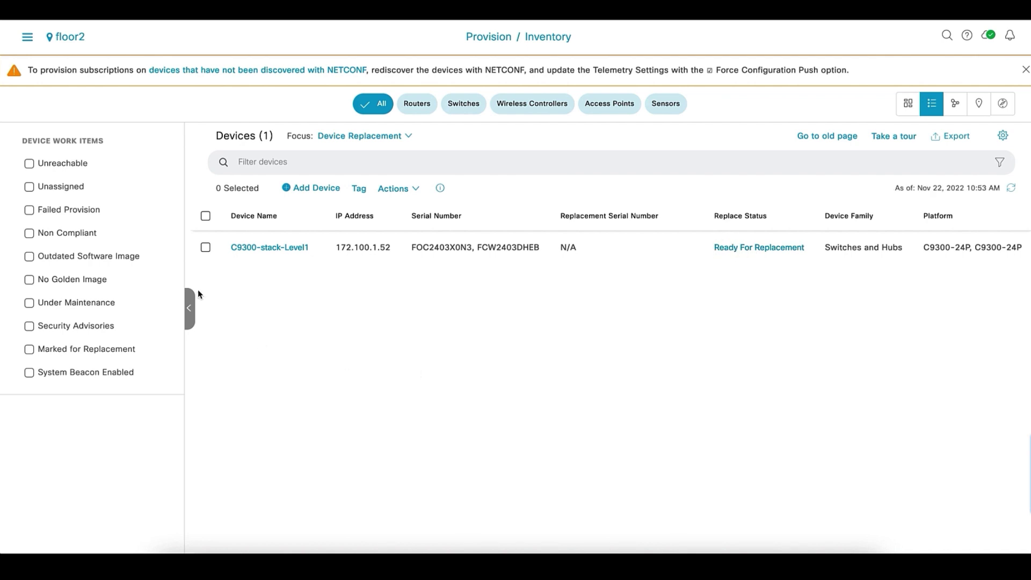
Step: Launch Replace Device for C9300-stack-Level1 and pick the managed New-C9300-Stack-Switch as its replacement
{"action": "left_click", "coordinate": [206, 248]}
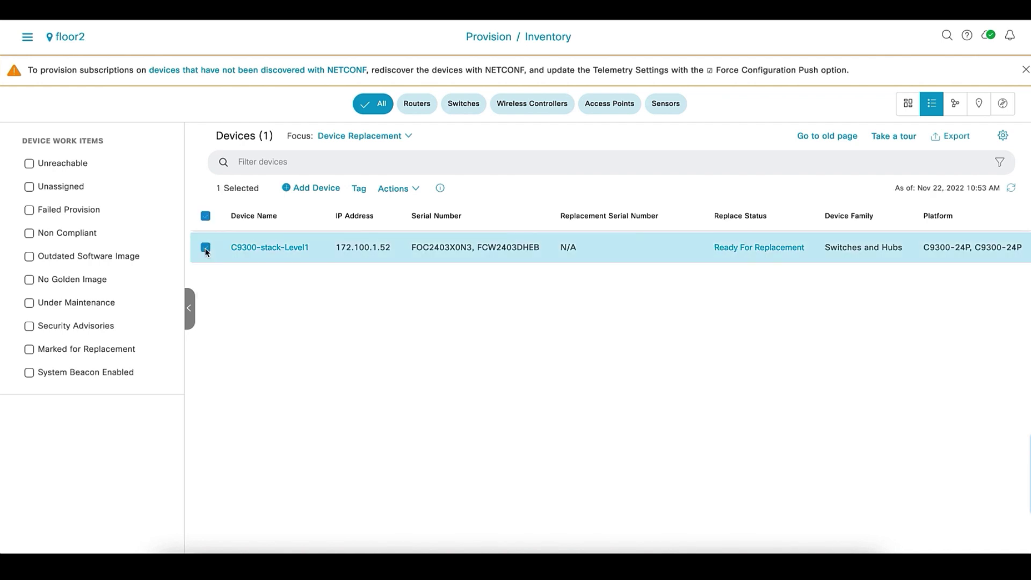
{"action": "left_click", "coordinate": [415, 189]}
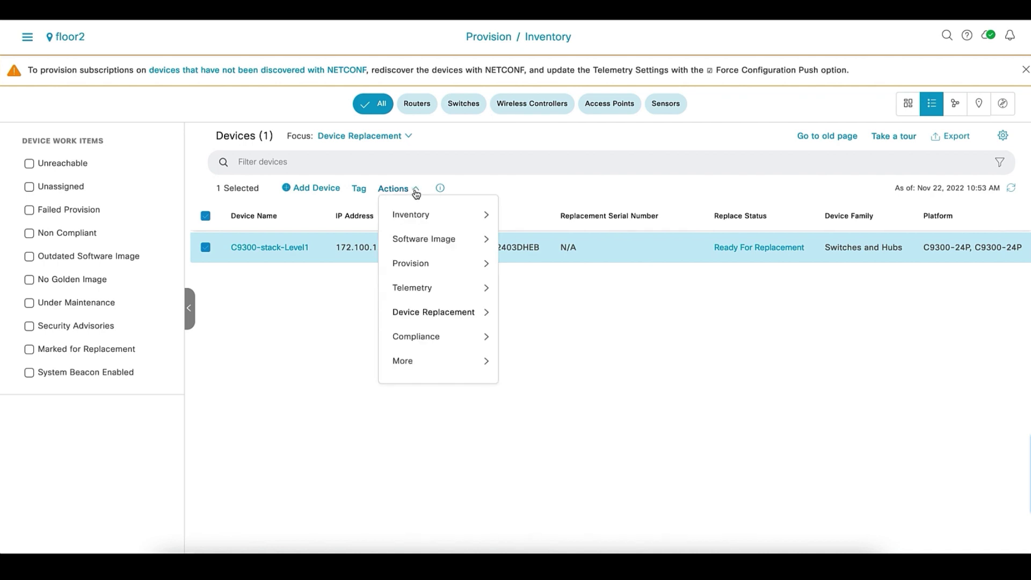
{"action": "mouse_move", "coordinate": [435, 315]}
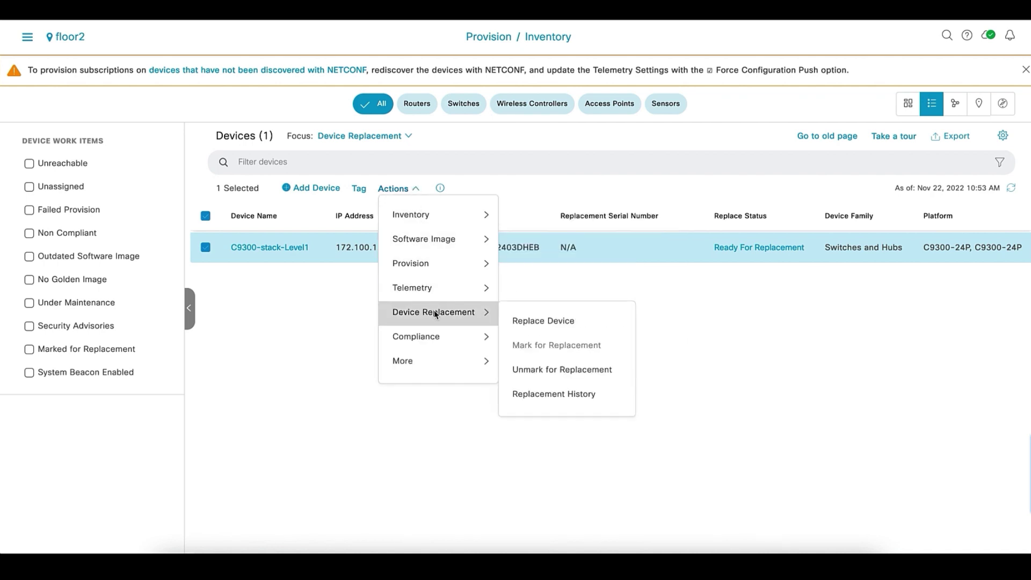
{"action": "left_click", "coordinate": [531, 326]}
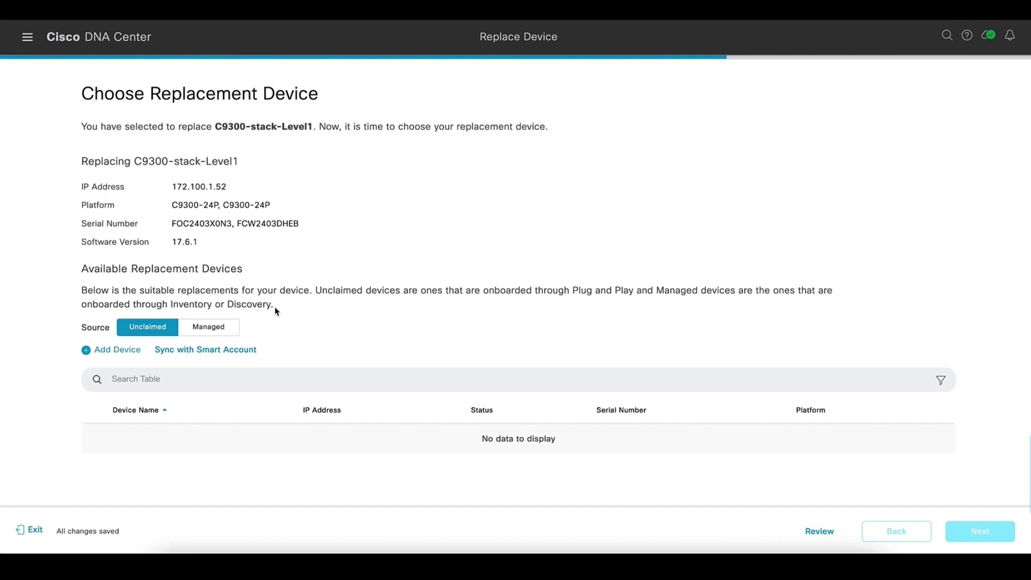
{"action": "left_click", "coordinate": [220, 328]}
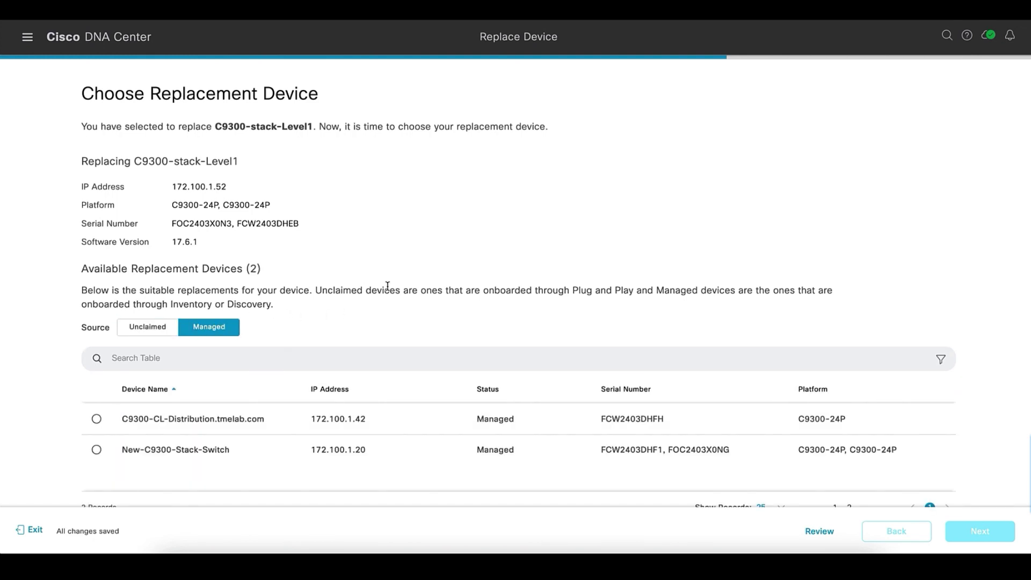
{"action": "scroll", "coordinate": [405, 319], "scroll_direction": "down", "scroll_amount": 1}
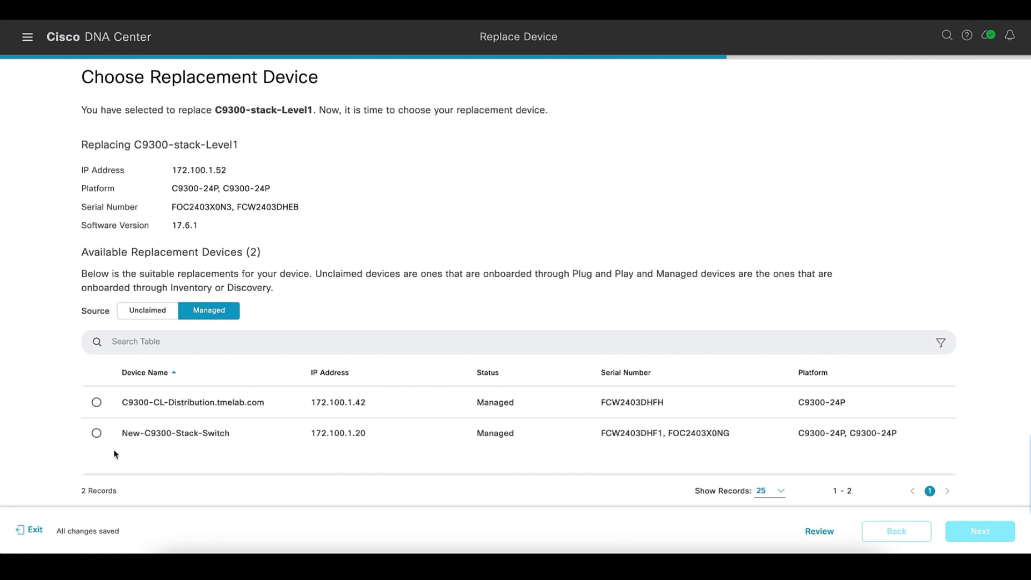
{"action": "left_click", "coordinate": [97, 434]}
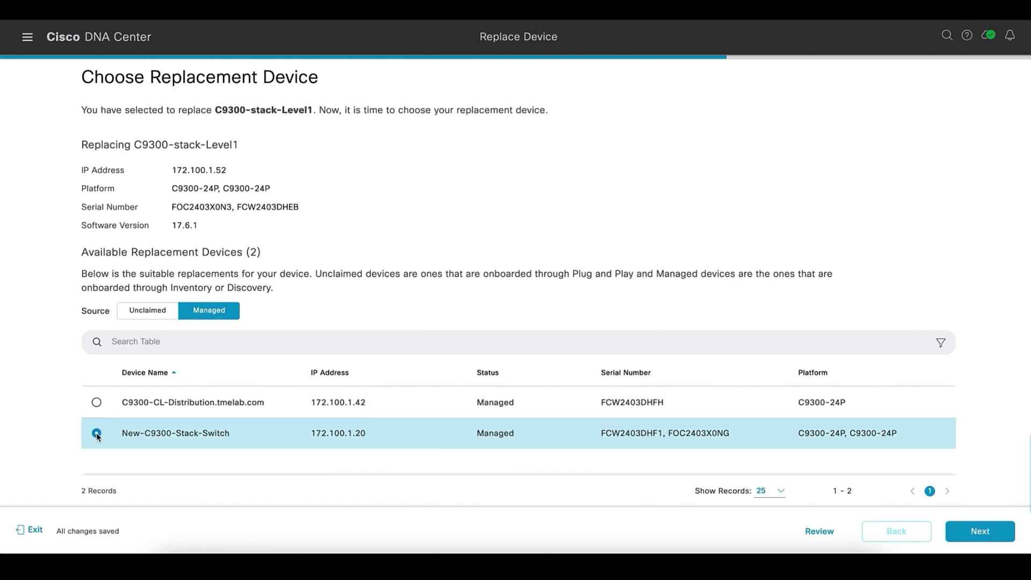
Step: On Schedule Replacement, set the Device Replacement task to run Now
{"action": "left_click", "coordinate": [982, 530]}
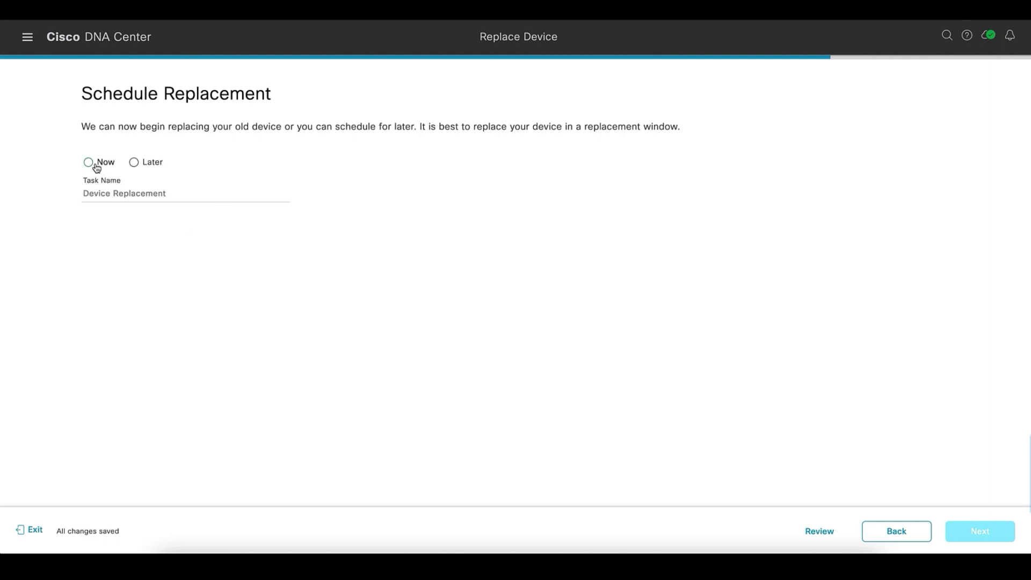
{"action": "left_click", "coordinate": [135, 163]}
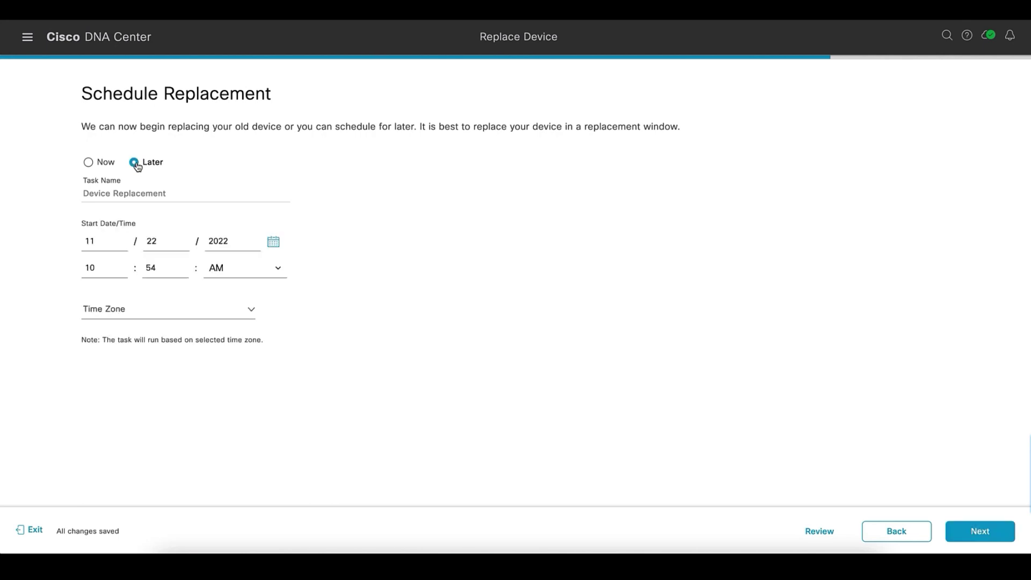
{"action": "left_click", "coordinate": [275, 247]}
{"action": "left_click", "coordinate": [275, 279]}
{"action": "left_click", "coordinate": [89, 164]}
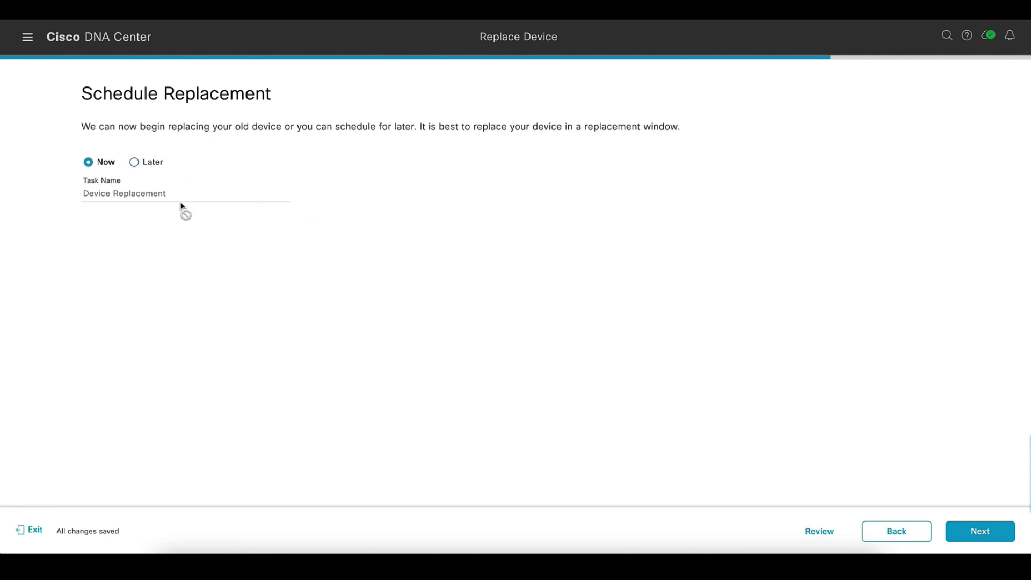
Step: Open the replacement summary and review the serial numbers, OS image and schedule
{"action": "left_click", "coordinate": [974, 533]}
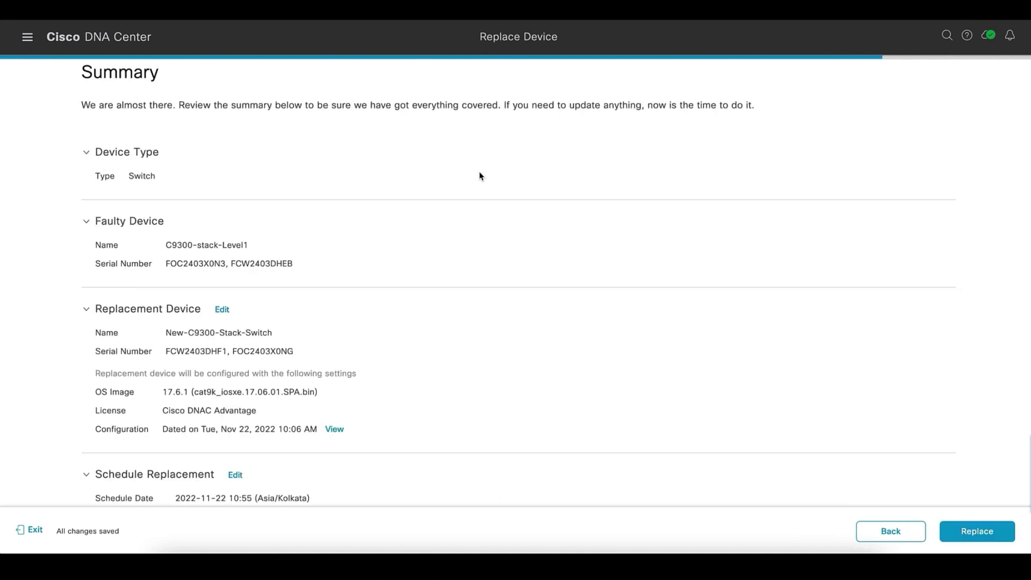
{"action": "scroll", "coordinate": [479, 174], "scroll_direction": "down", "scroll_amount": 1}
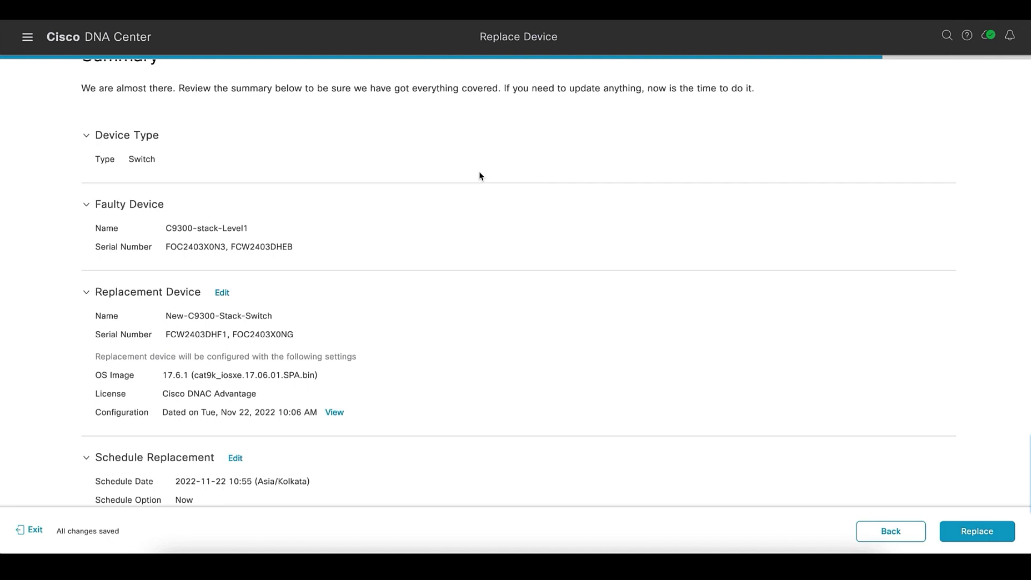
{"action": "scroll", "coordinate": [480, 176], "scroll_direction": "down", "scroll_amount": 1}
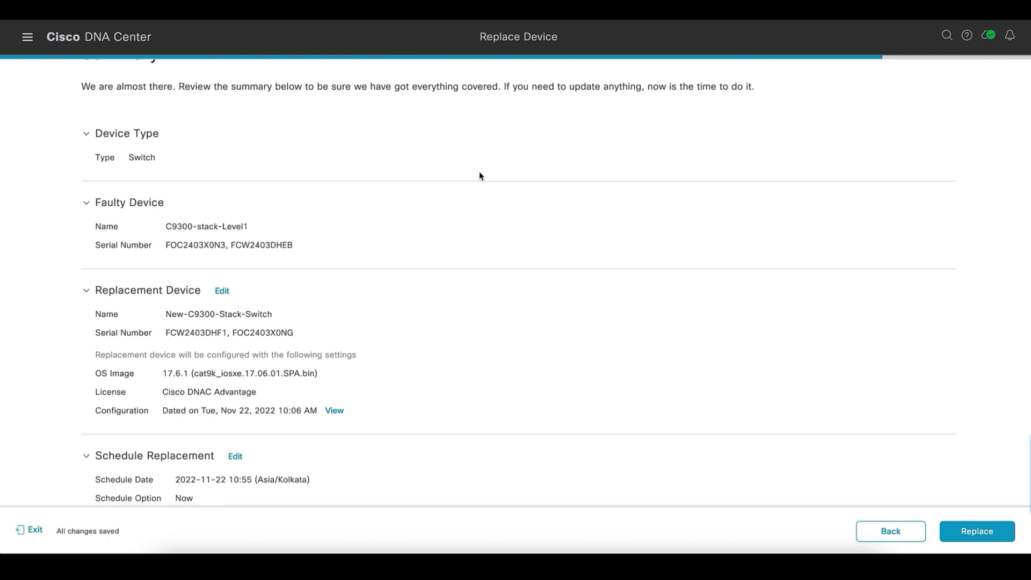
{"action": "scroll", "coordinate": [480, 176], "scroll_direction": "up", "scroll_amount": 1}
{"action": "scroll", "coordinate": [480, 176], "scroll_direction": "down", "scroll_amount": 1}
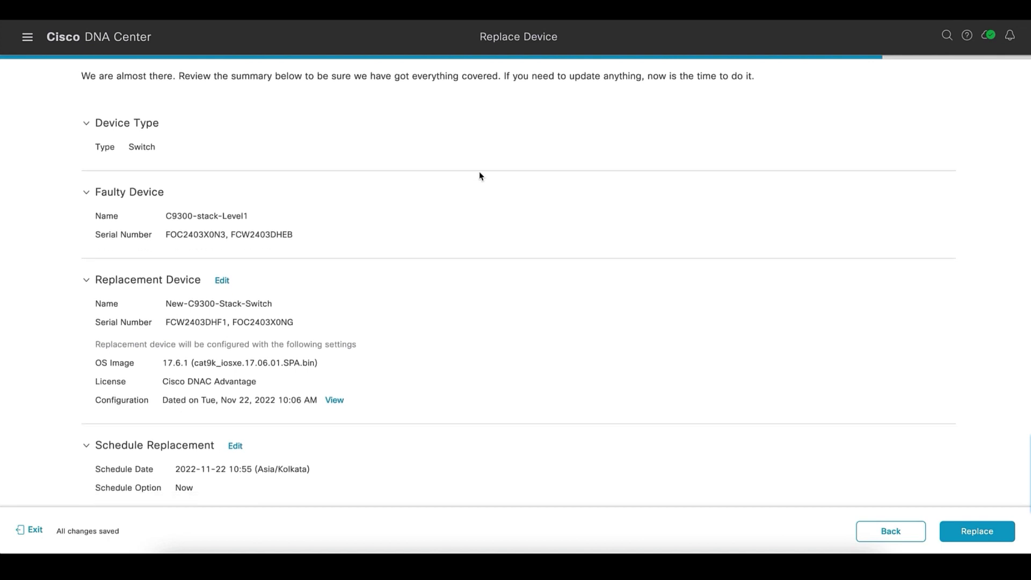
{"action": "scroll", "coordinate": [408, 228], "scroll_direction": "down", "scroll_amount": 1}
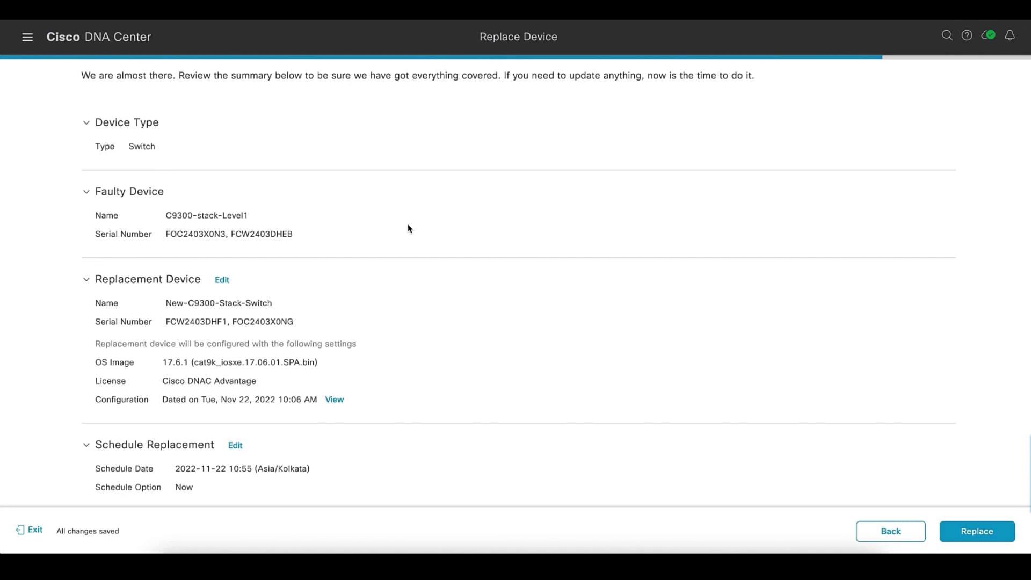
{"action": "scroll", "coordinate": [409, 229], "scroll_direction": "up", "scroll_amount": 1}
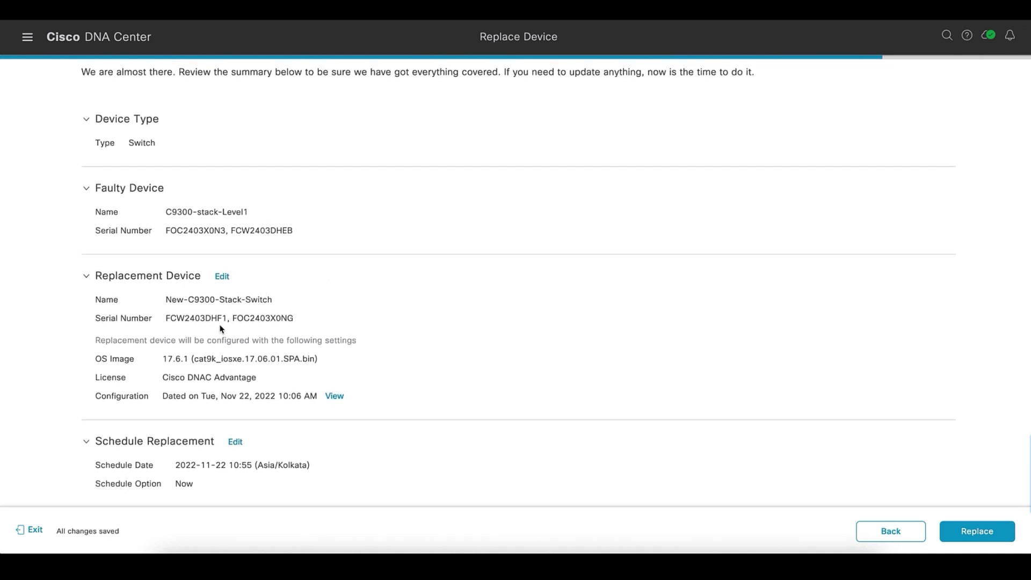
Step: Check the replacement stack's serial numbers, then submit the device replacement
{"action": "left_click_drag", "start_coordinate": [166, 319], "coordinate": [311, 321]}
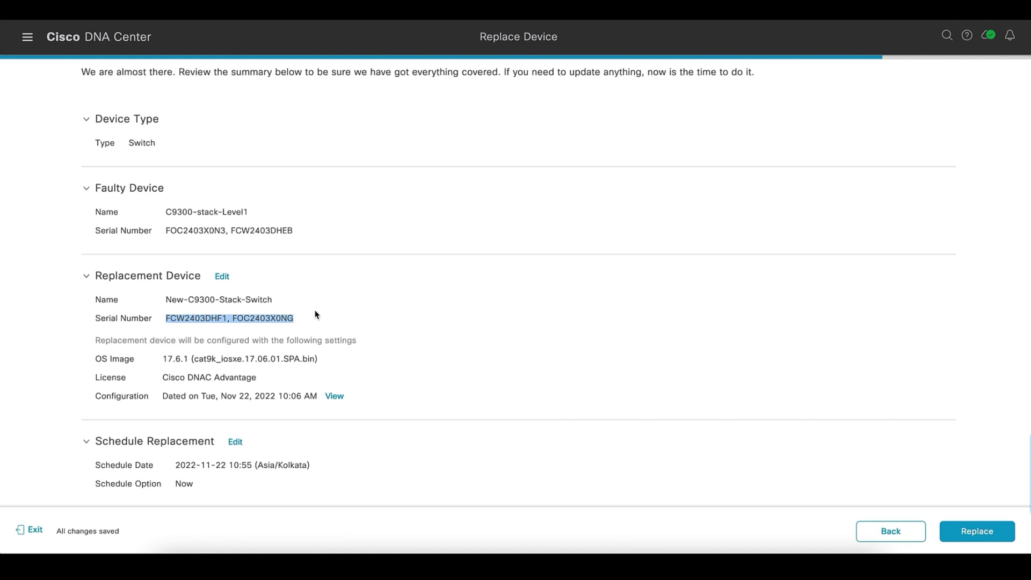
{"action": "left_click", "coordinate": [316, 315]}
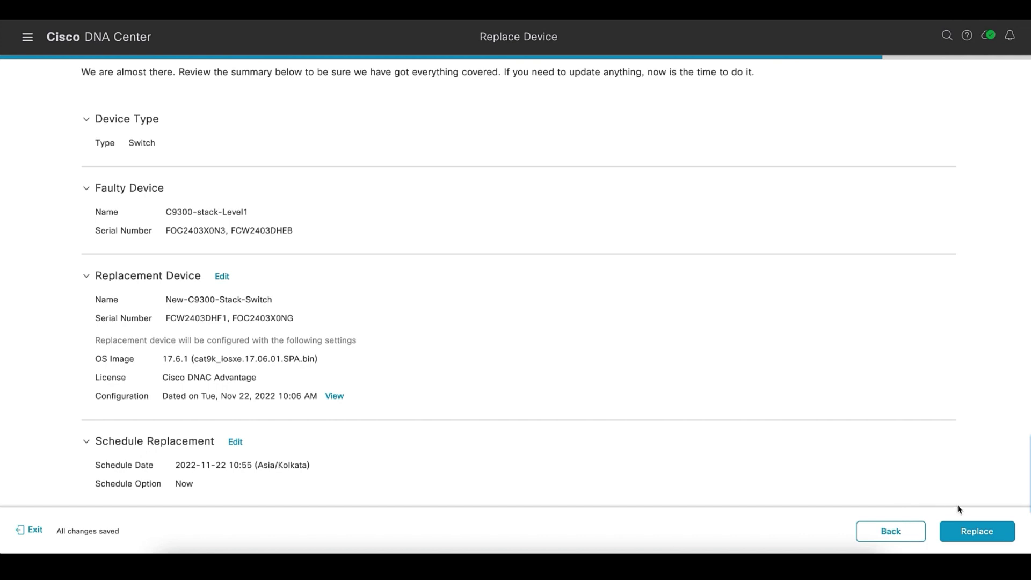
{"action": "left_click", "coordinate": [974, 534]}
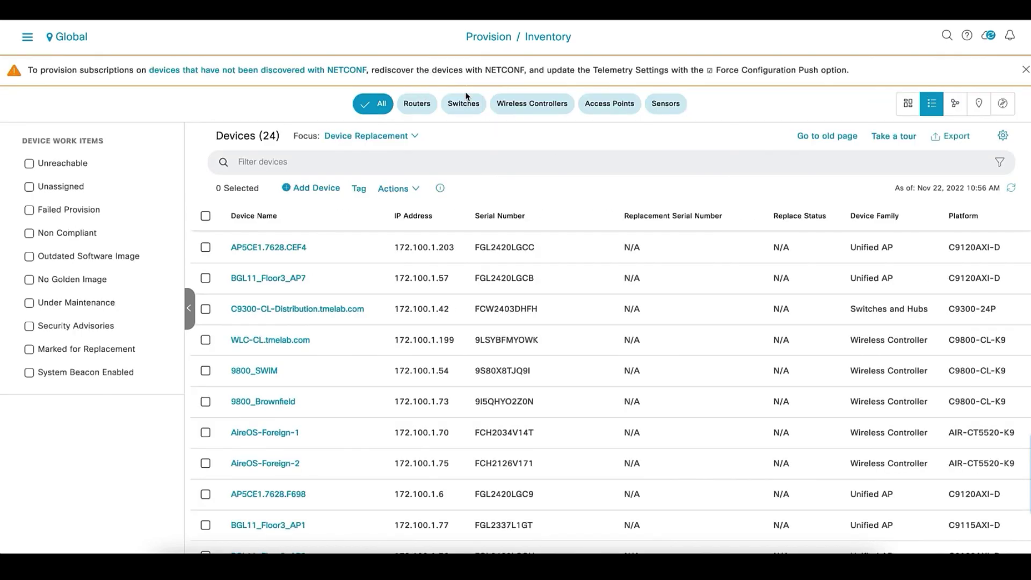
Step: Filter the inventory to Bangalore > BGL17 > floor2 and open C9300-stack-Level1's In-Progress replace status
{"action": "left_click", "coordinate": [56, 39]}
{"action": "left_click", "coordinate": [33, 131]}
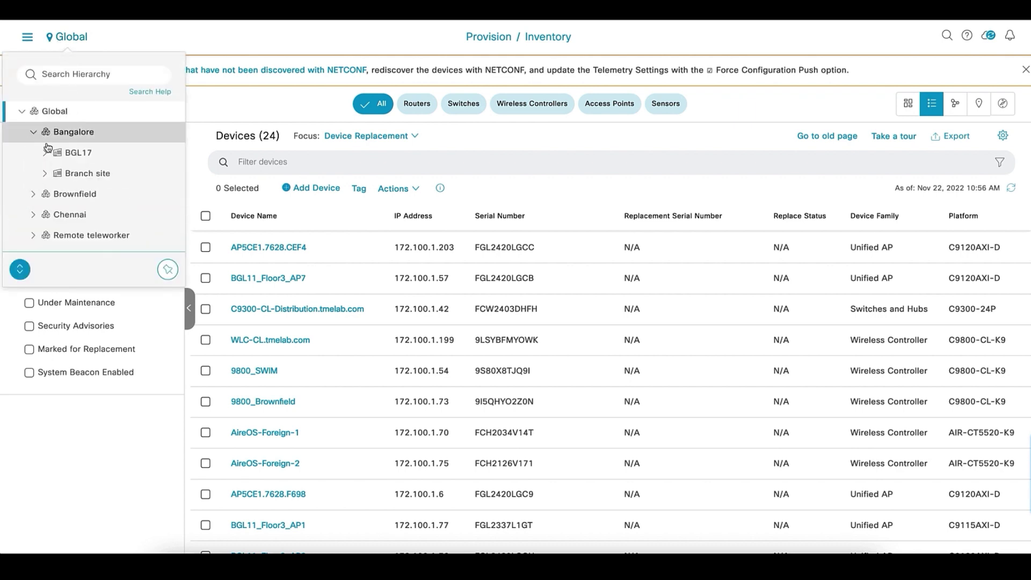
{"action": "left_click", "coordinate": [45, 153]}
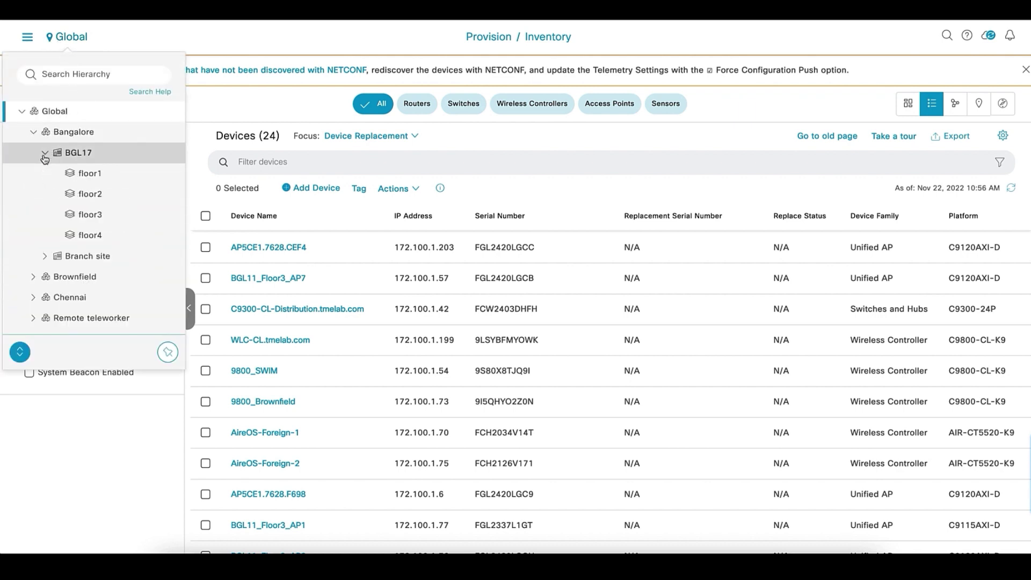
{"action": "left_click", "coordinate": [89, 194]}
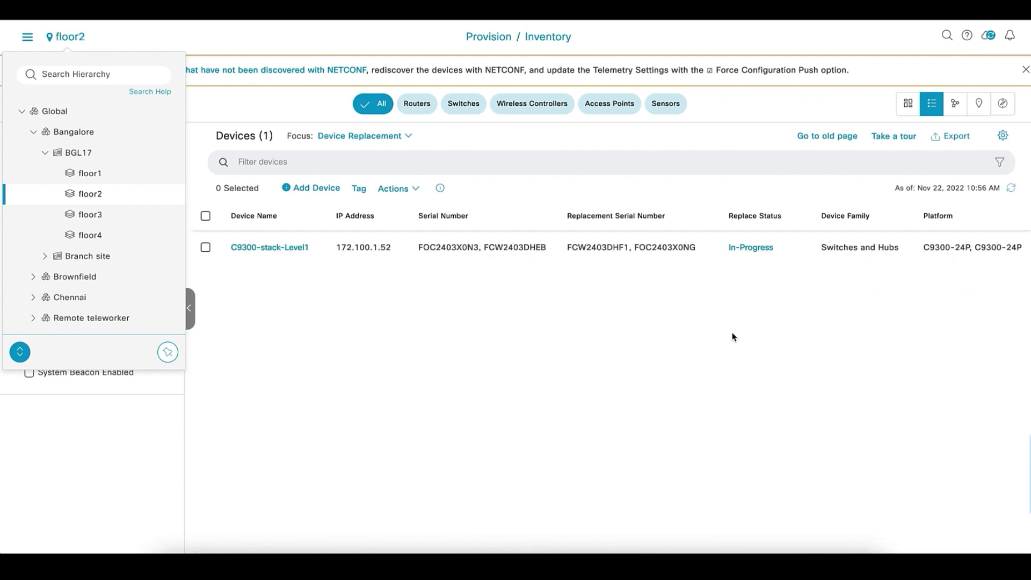
{"action": "left_click", "coordinate": [704, 323]}
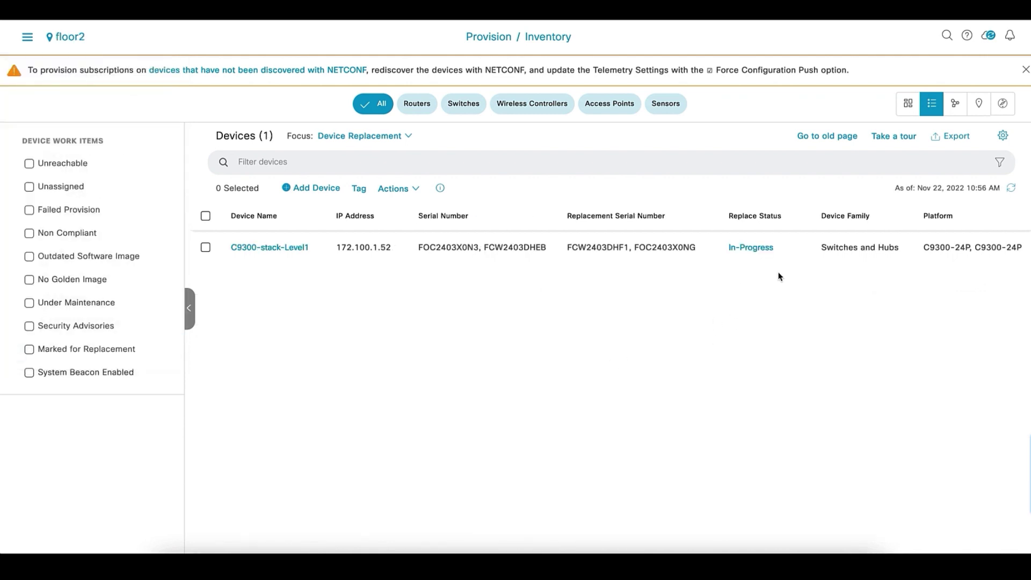
{"action": "left_click", "coordinate": [740, 248]}
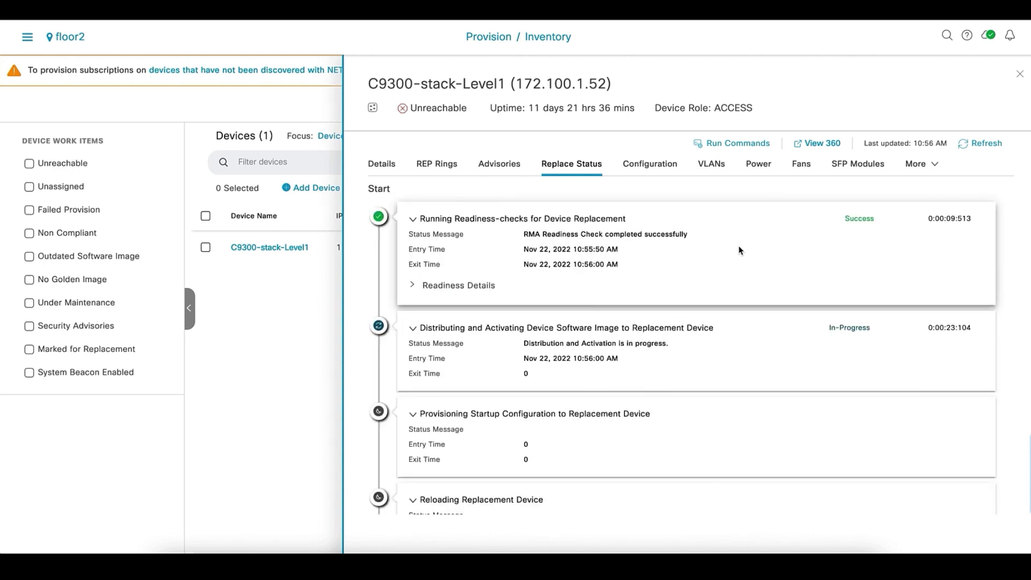
Step: Expand Readiness Details and scroll through C9300-stack-Level1's readiness checks
{"action": "left_click", "coordinate": [415, 287]}
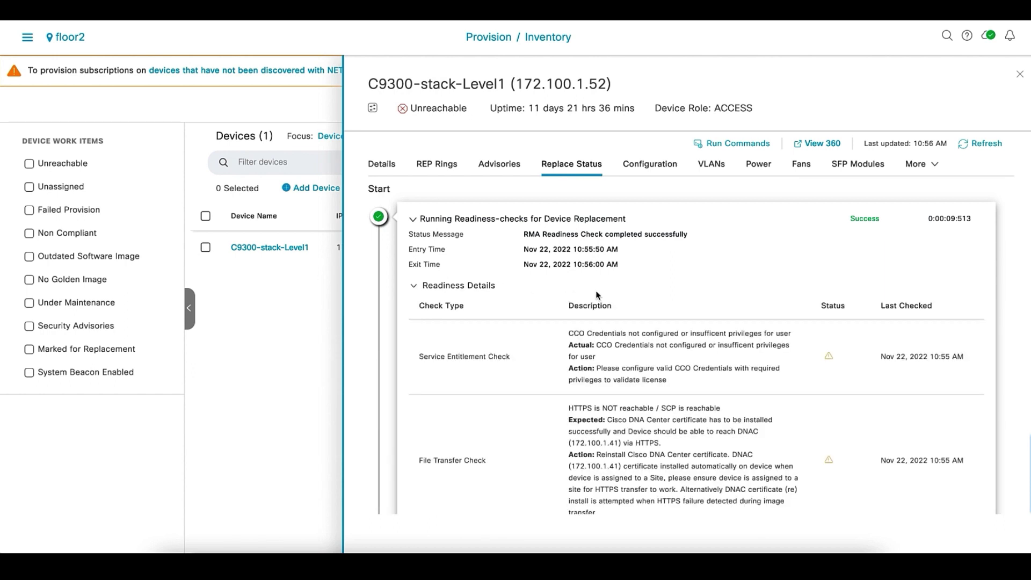
{"action": "scroll", "coordinate": [810, 364], "scroll_direction": "down", "scroll_amount": 3}
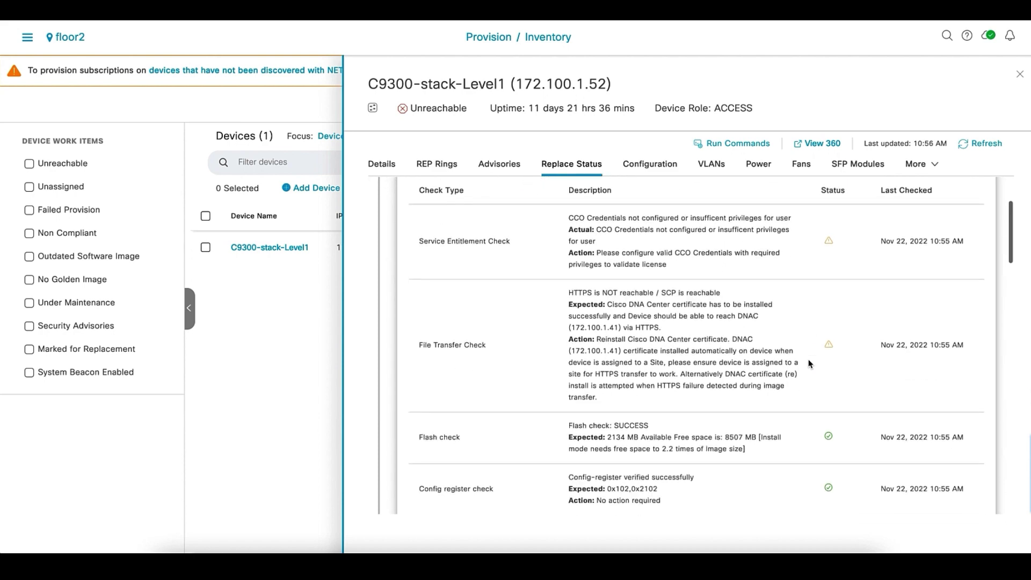
{"action": "scroll", "coordinate": [810, 363], "scroll_direction": "down", "scroll_amount": 3}
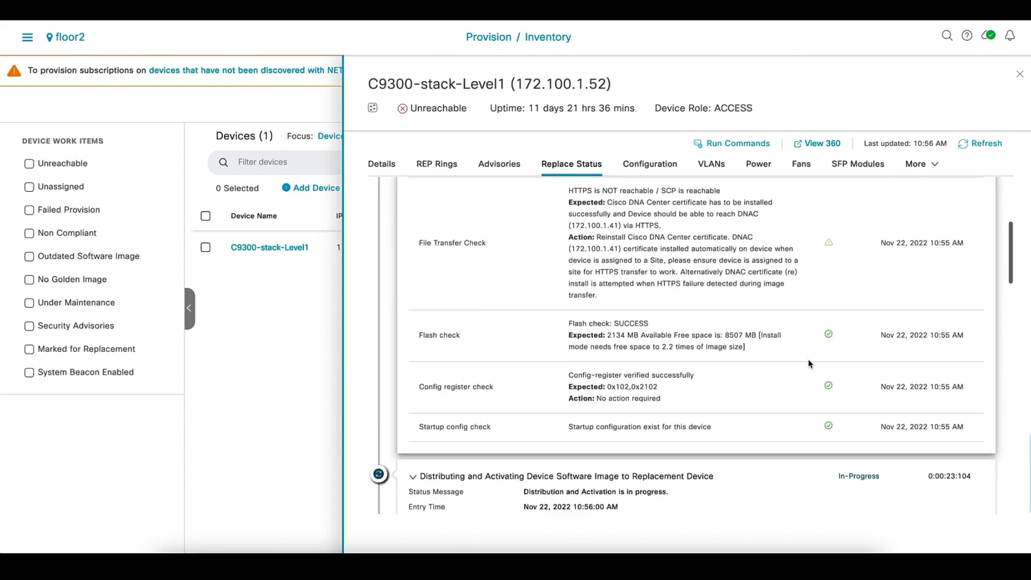
{"action": "scroll", "coordinate": [810, 363], "scroll_direction": "down", "scroll_amount": 1}
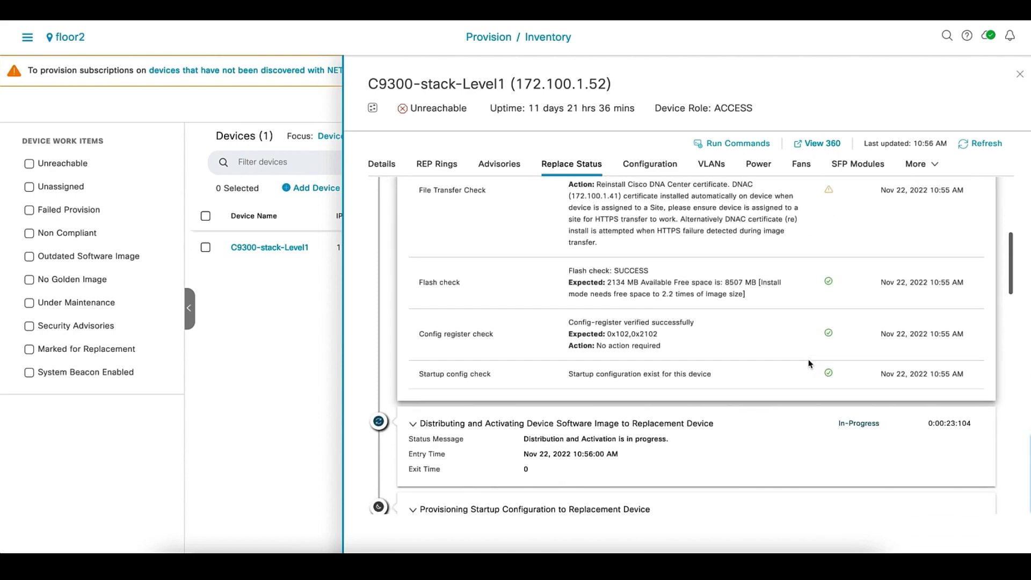
{"action": "scroll", "coordinate": [810, 364], "scroll_direction": "down", "scroll_amount": 1}
{"action": "scroll", "coordinate": [810, 364], "scroll_direction": "up", "scroll_amount": 1}
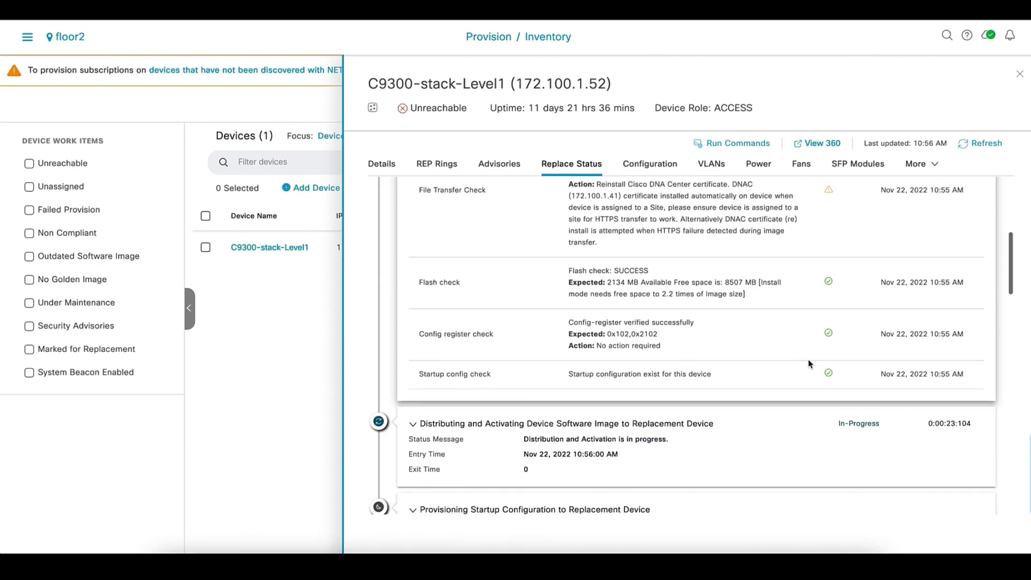
{"action": "scroll", "coordinate": [810, 364], "scroll_direction": "down", "scroll_amount": 1}
{"action": "scroll", "coordinate": [810, 363], "scroll_direction": "up", "scroll_amount": 3}
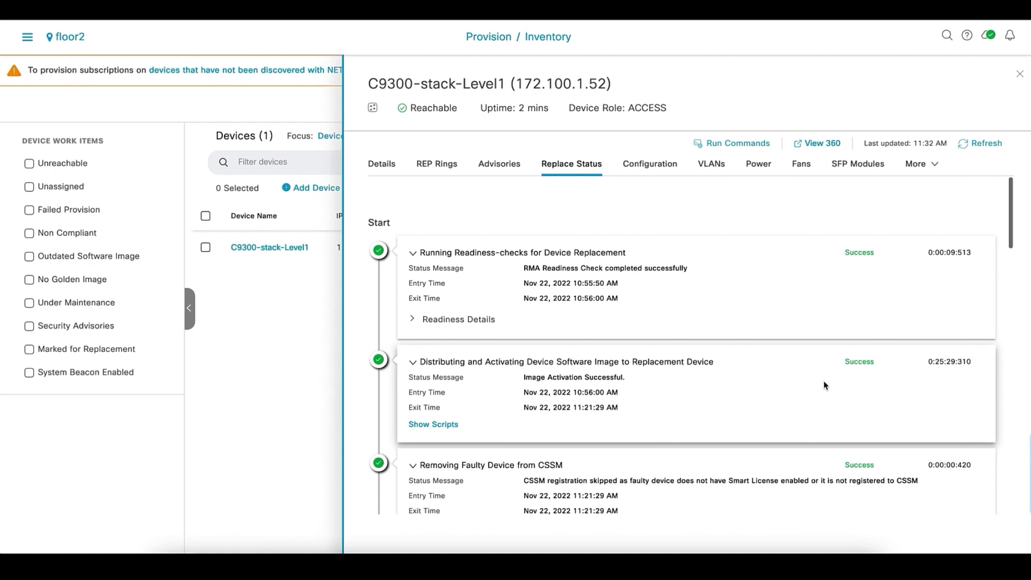
Step: Show the image distribution and activation scripts and scroll through their pre-checks and post-checks
{"action": "scroll", "coordinate": [624, 408], "scroll_direction": "down", "scroll_amount": 1}
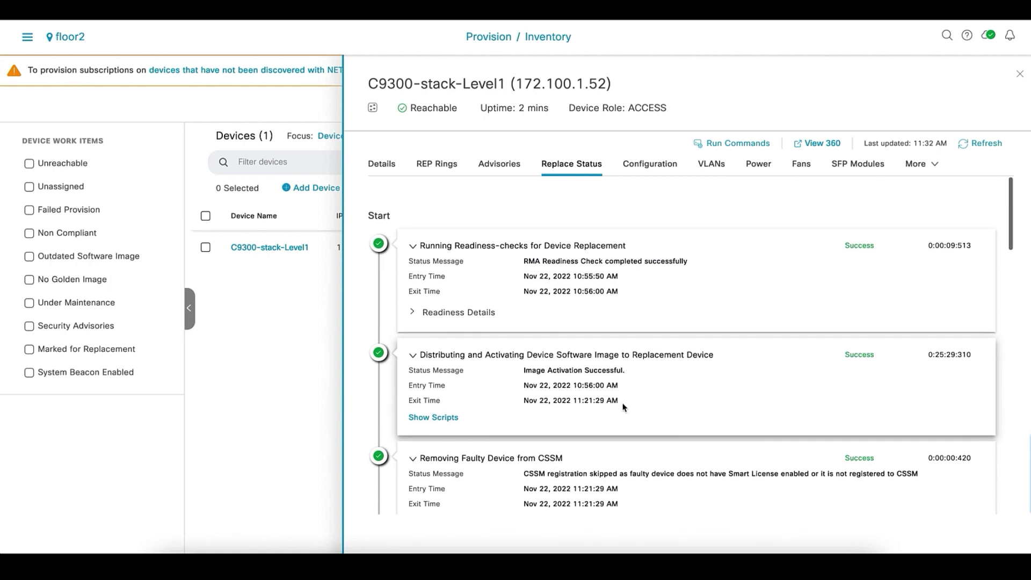
{"action": "scroll", "coordinate": [625, 408], "scroll_direction": "down", "scroll_amount": 4}
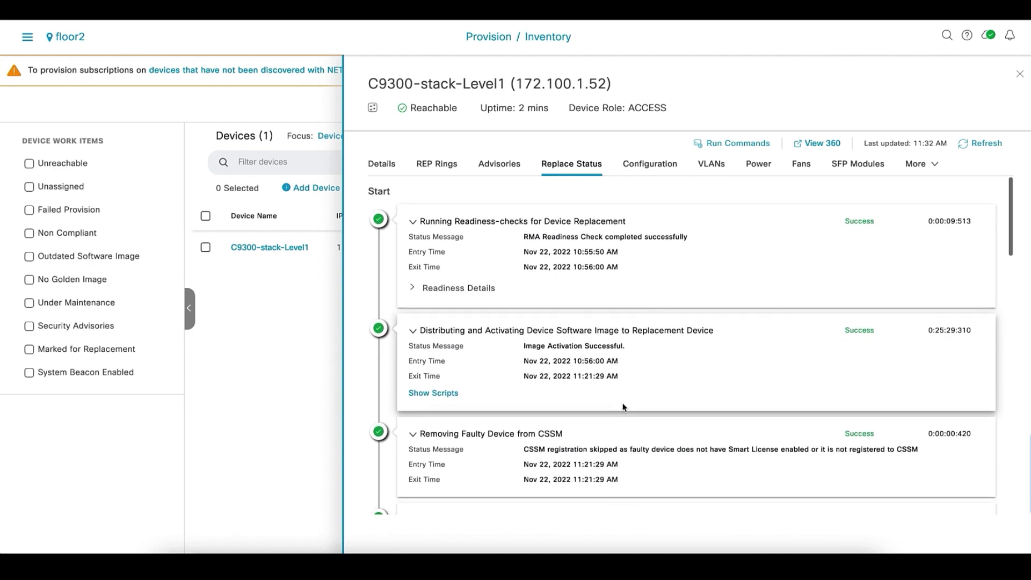
{"action": "left_click", "coordinate": [443, 395]}
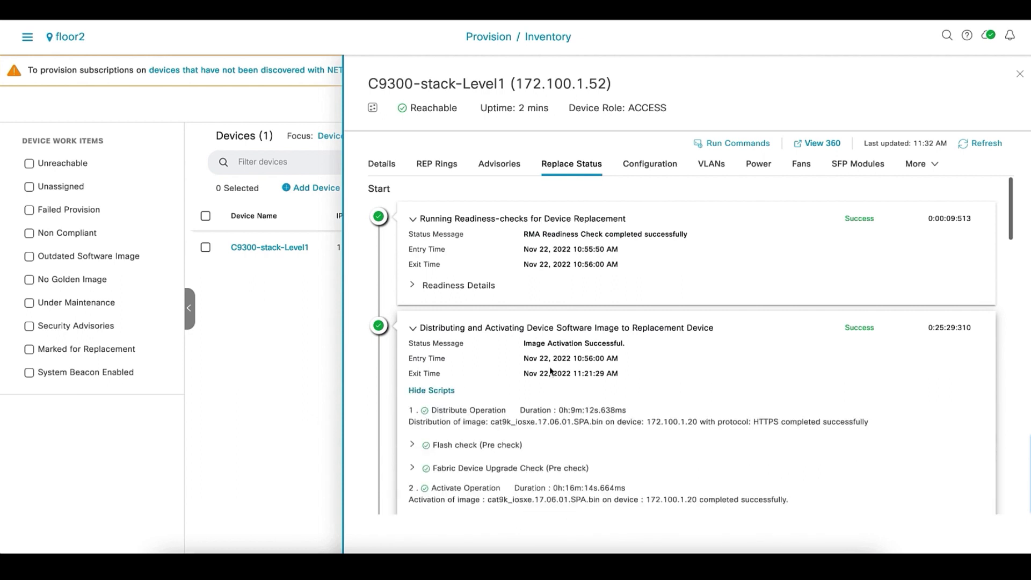
{"action": "scroll", "coordinate": [551, 371], "scroll_direction": "down", "scroll_amount": 1}
{"action": "scroll", "coordinate": [550, 370], "scroll_direction": "down", "scroll_amount": 5}
{"action": "scroll", "coordinate": [551, 370], "scroll_direction": "down", "scroll_amount": 5}
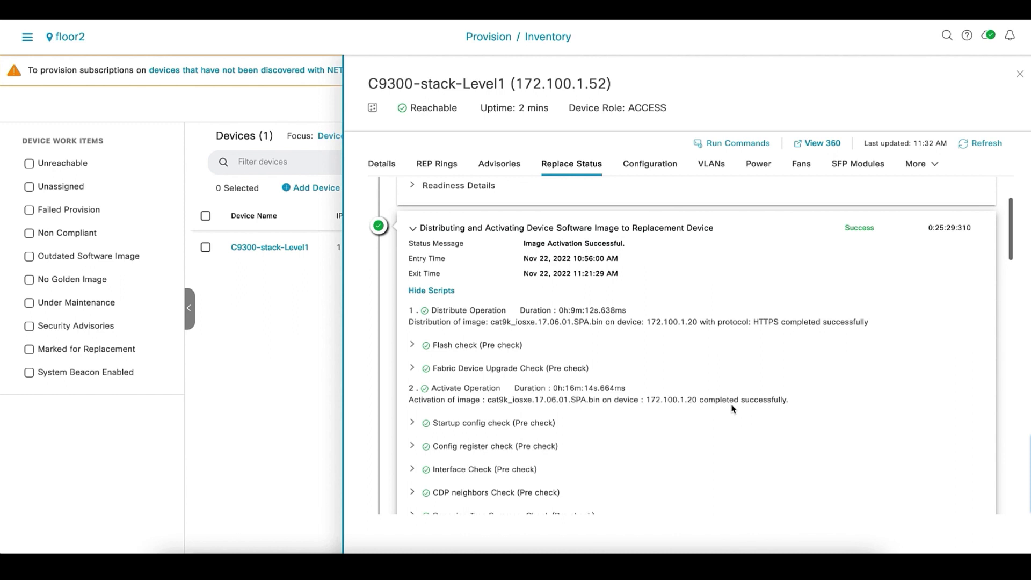
{"action": "scroll", "coordinate": [733, 409], "scroll_direction": "down", "scroll_amount": 2}
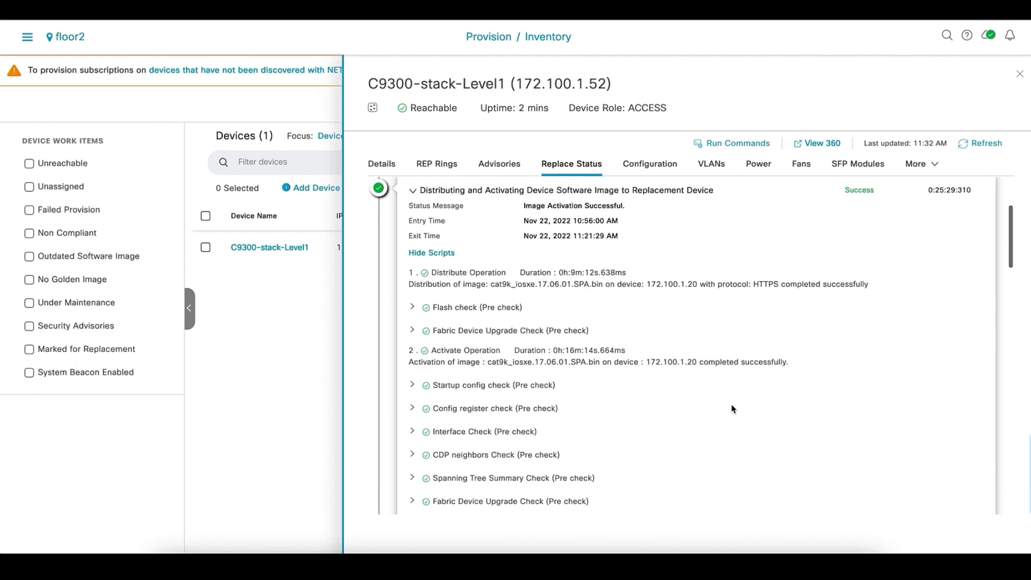
{"action": "scroll", "coordinate": [733, 409], "scroll_direction": "down", "scroll_amount": 3}
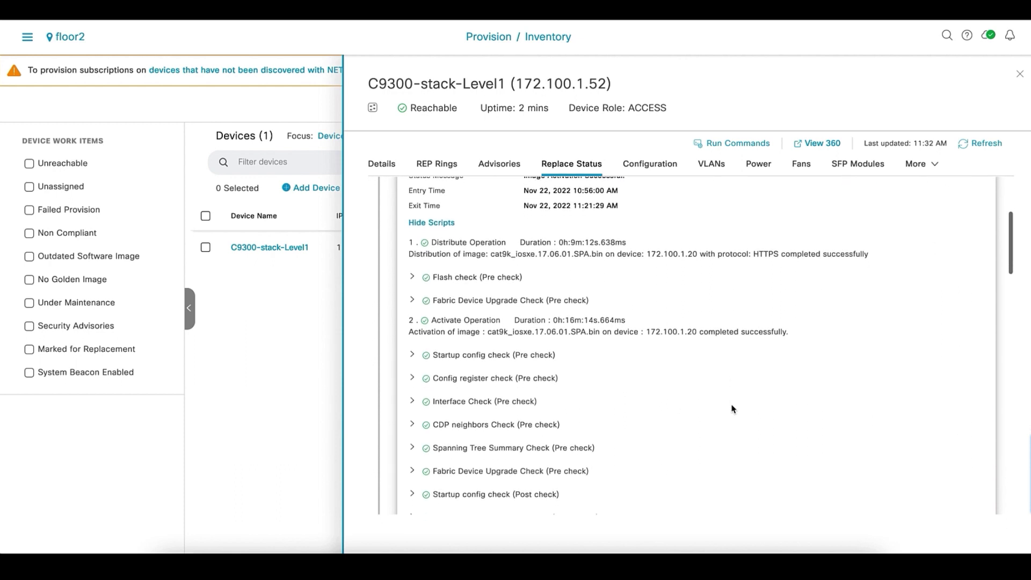
{"action": "scroll", "coordinate": [733, 410], "scroll_direction": "down", "scroll_amount": 4}
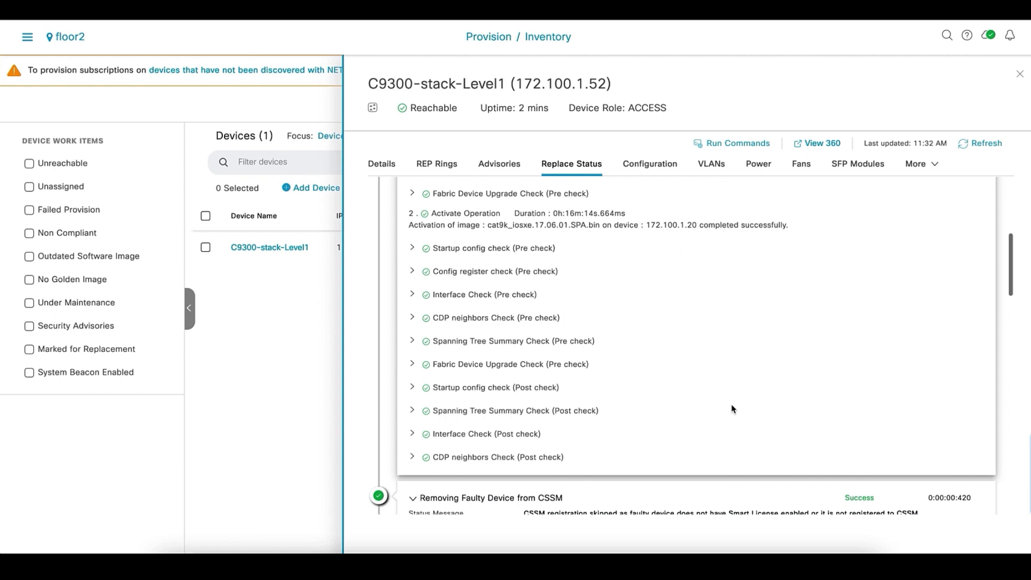
{"action": "scroll", "coordinate": [733, 410], "scroll_direction": "down", "scroll_amount": 4}
{"action": "scroll", "coordinate": [733, 409], "scroll_direction": "down", "scroll_amount": 3}
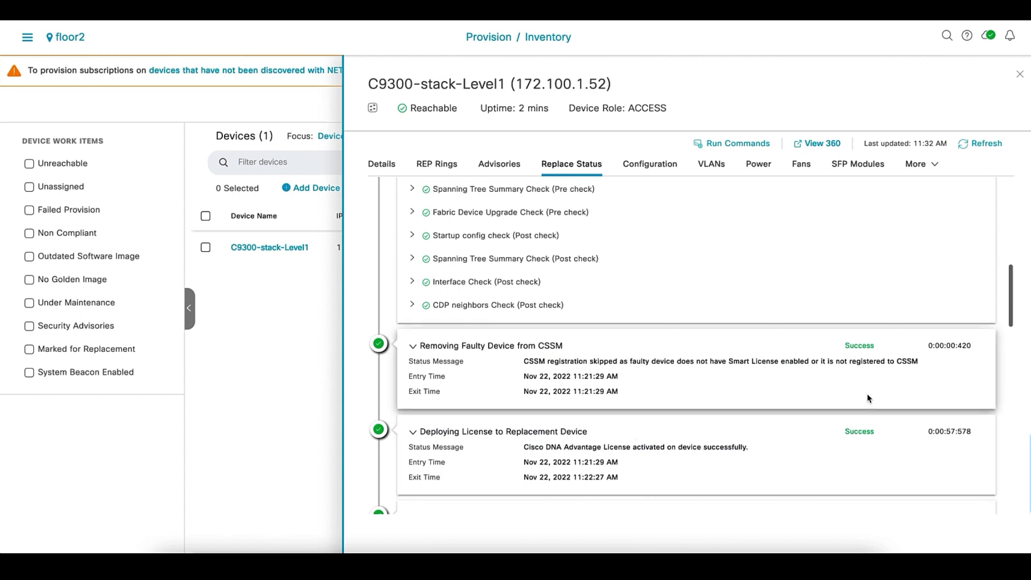
{"action": "scroll", "coordinate": [868, 399], "scroll_direction": "down", "scroll_amount": 3}
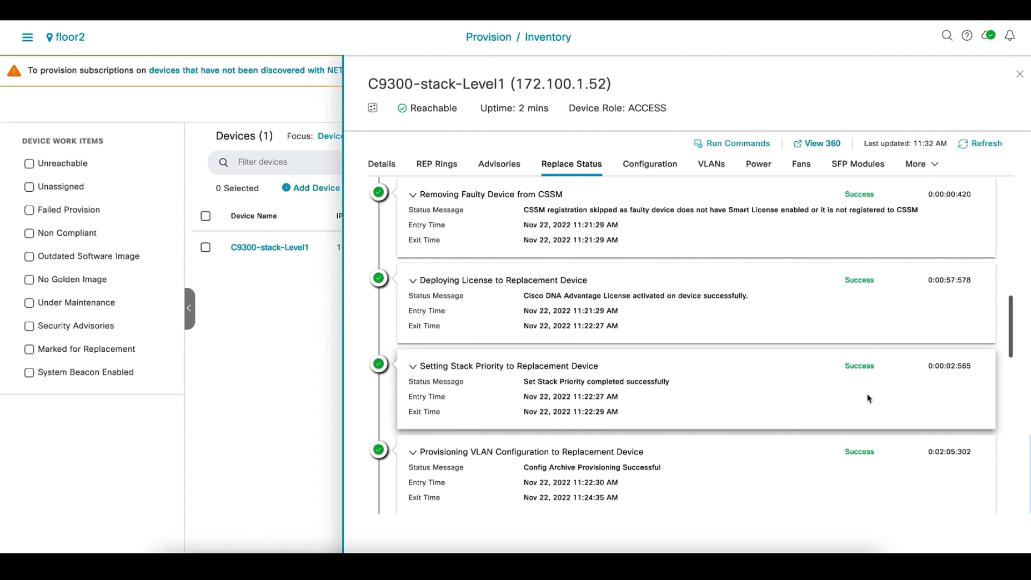
{"action": "scroll", "coordinate": [868, 398], "scroll_direction": "down", "scroll_amount": 2}
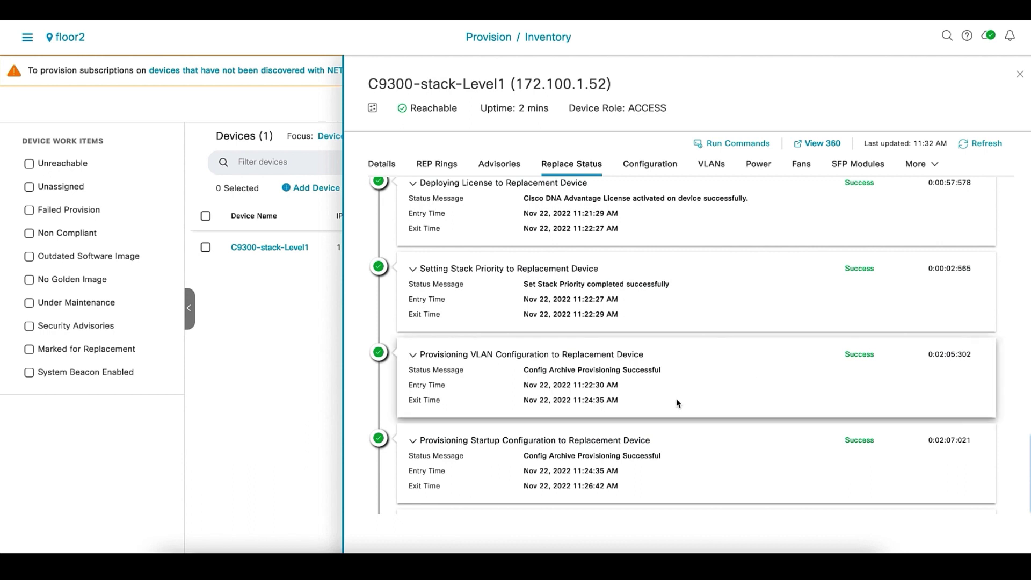
{"action": "scroll", "coordinate": [671, 388], "scroll_direction": "down", "scroll_amount": 5}
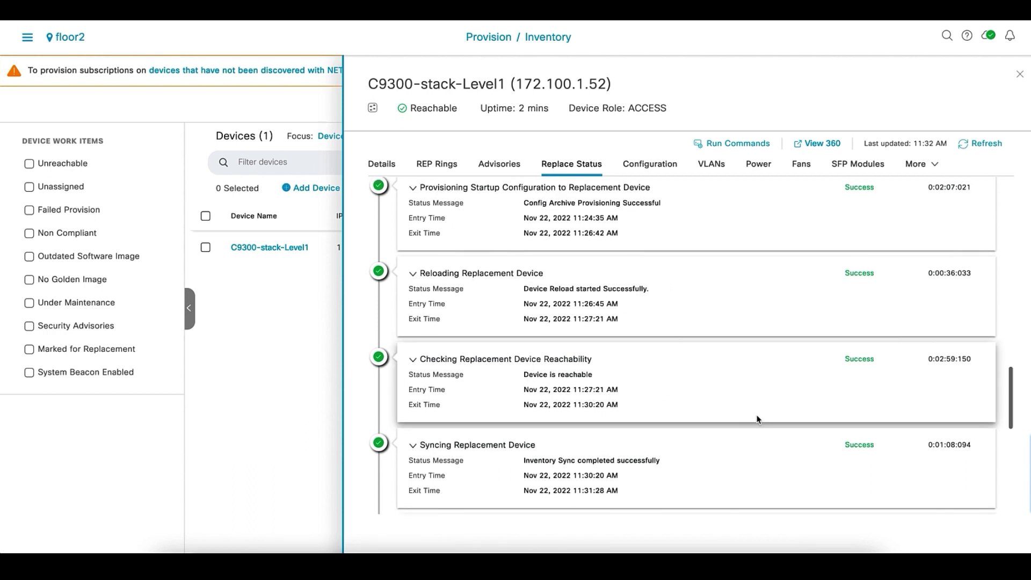
{"action": "scroll", "coordinate": [757, 419], "scroll_direction": "down", "scroll_amount": 4}
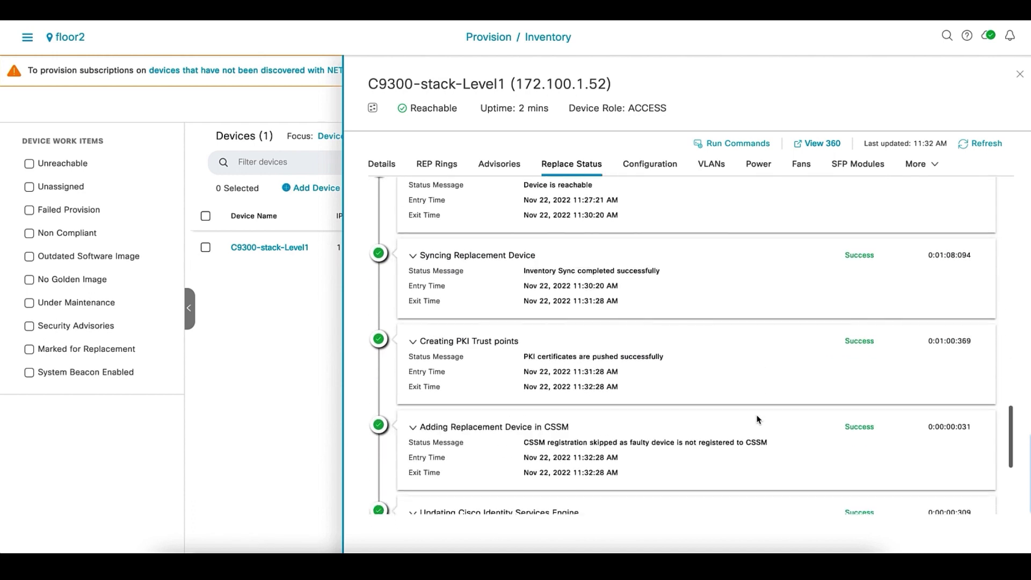
{"action": "scroll", "coordinate": [757, 419], "scroll_direction": "down", "scroll_amount": 1}
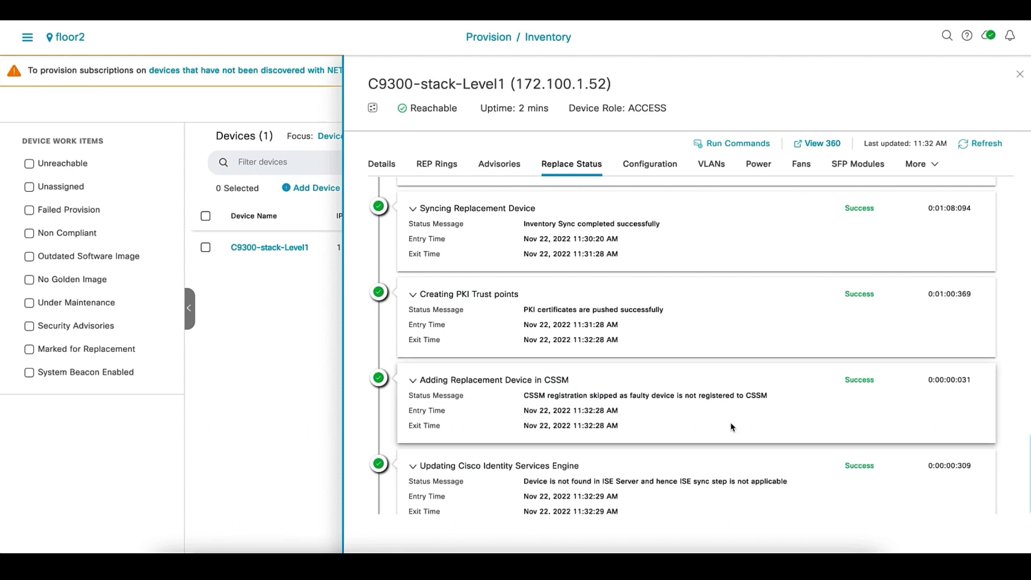
{"action": "scroll", "coordinate": [730, 422], "scroll_direction": "down", "scroll_amount": 2}
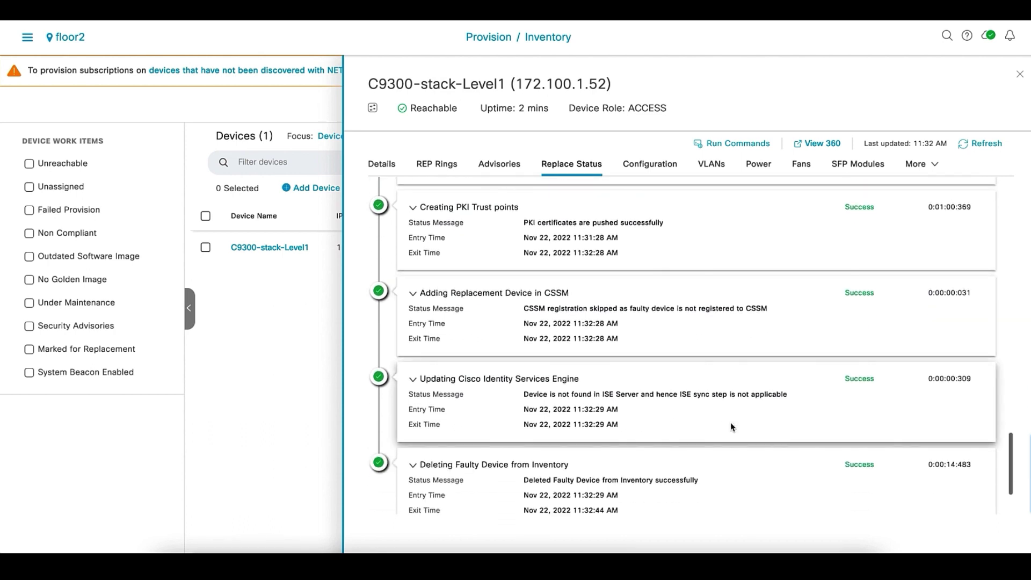
{"action": "scroll", "coordinate": [730, 422], "scroll_direction": "down", "scroll_amount": 2}
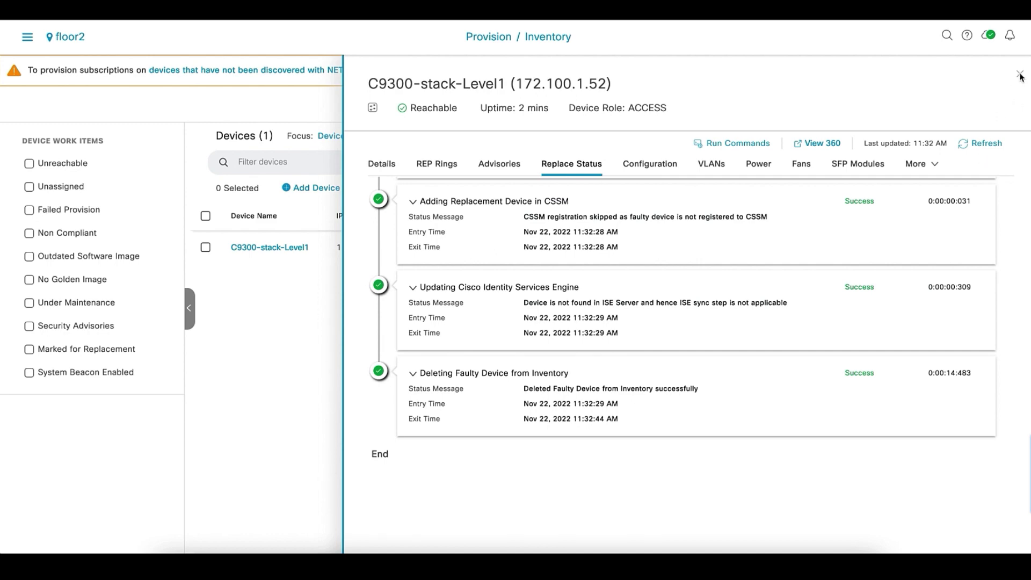
{"action": "left_click", "coordinate": [1020, 74]}
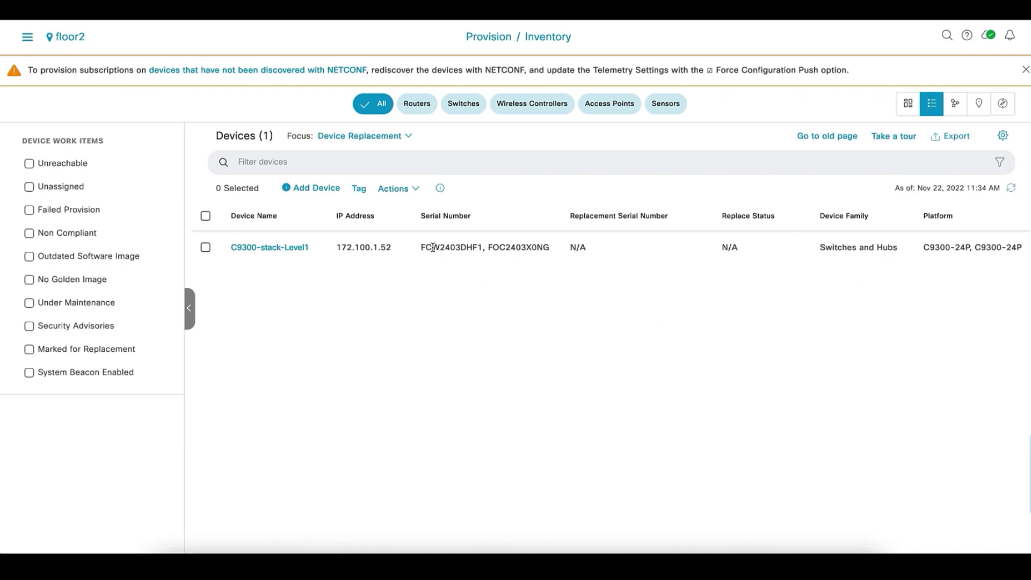
Step: Highlight the stack's new serial numbers and switch the device table to the Inventory focus
{"action": "left_click_drag", "start_coordinate": [421, 247], "coordinate": [553, 255]}
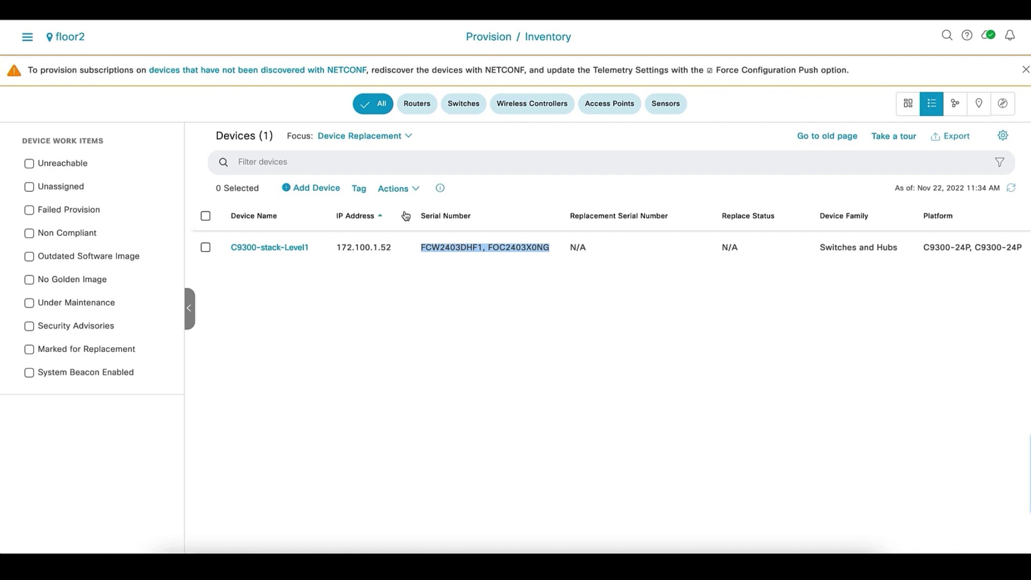
{"action": "left_click", "coordinate": [409, 137]}
{"action": "left_click", "coordinate": [370, 166]}
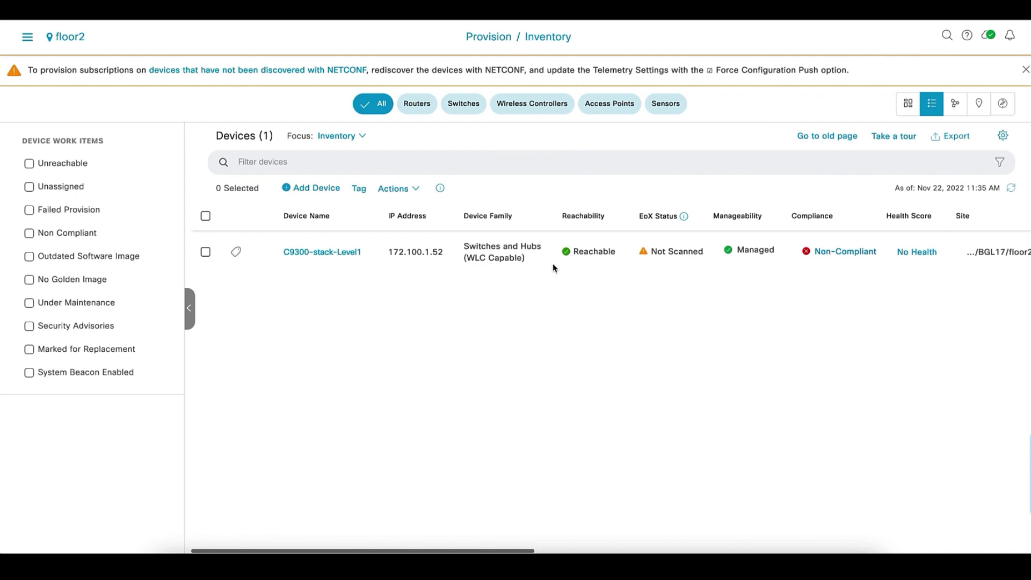
{"action": "scroll", "coordinate": [552, 263], "scroll_direction": "right", "scroll_amount": 1}
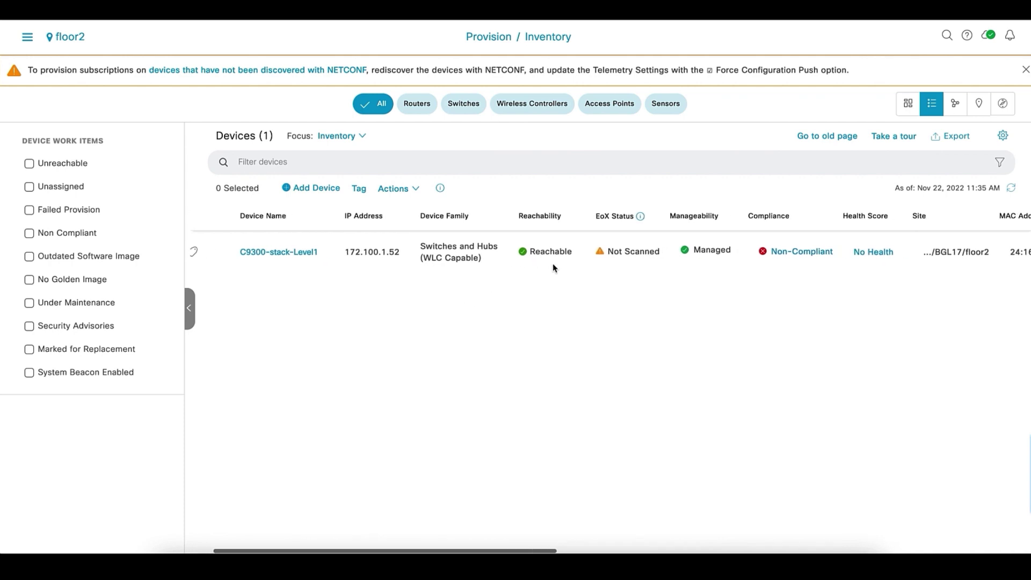
{"action": "scroll", "coordinate": [553, 263], "scroll_direction": "right", "scroll_amount": 4}
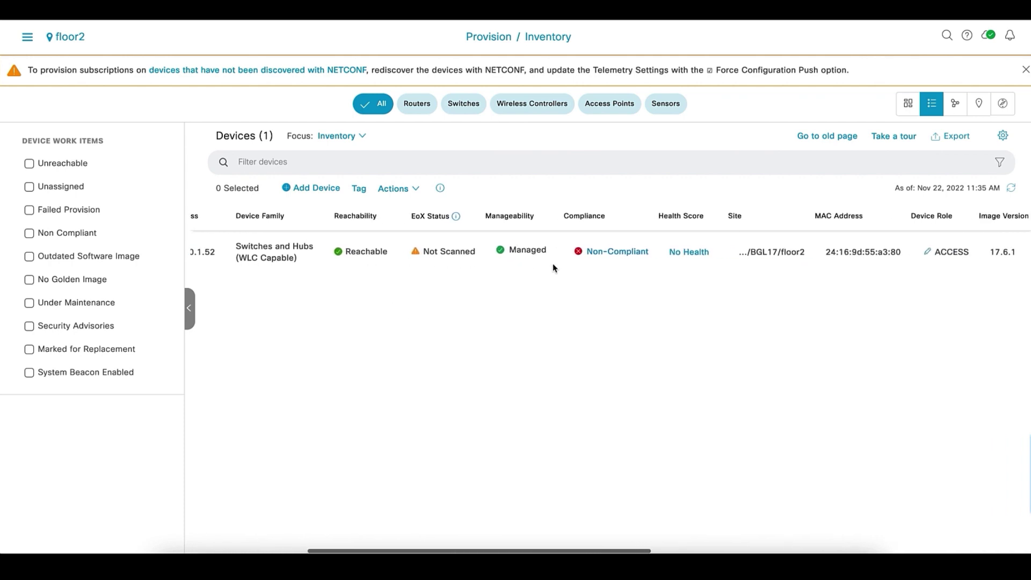
{"action": "scroll", "coordinate": [554, 267], "scroll_direction": "right", "scroll_amount": 5}
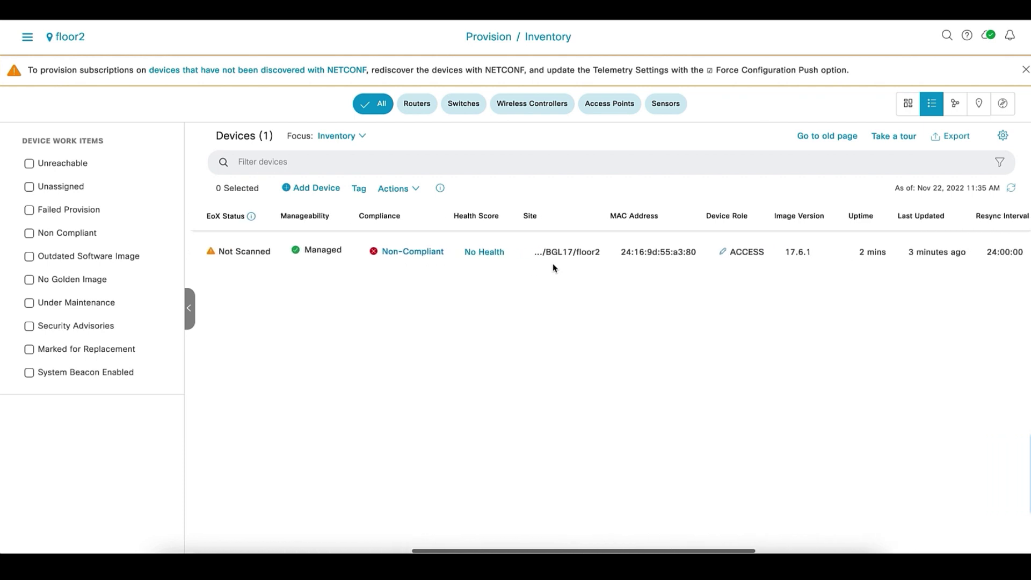
{"action": "scroll", "coordinate": [555, 267], "scroll_direction": "right", "scroll_amount": 5}
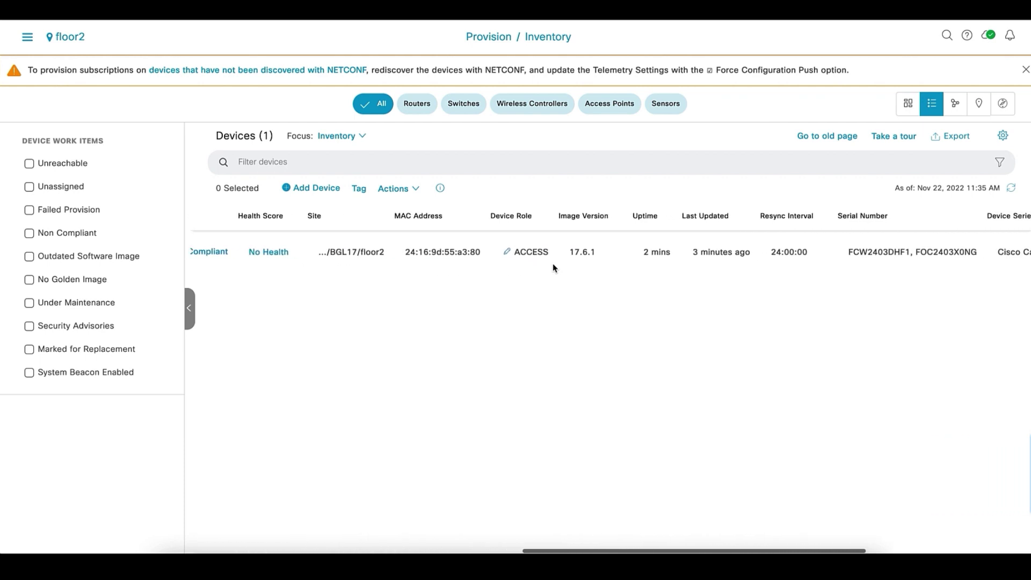
{"action": "scroll", "coordinate": [555, 267], "scroll_direction": "right", "scroll_amount": 5}
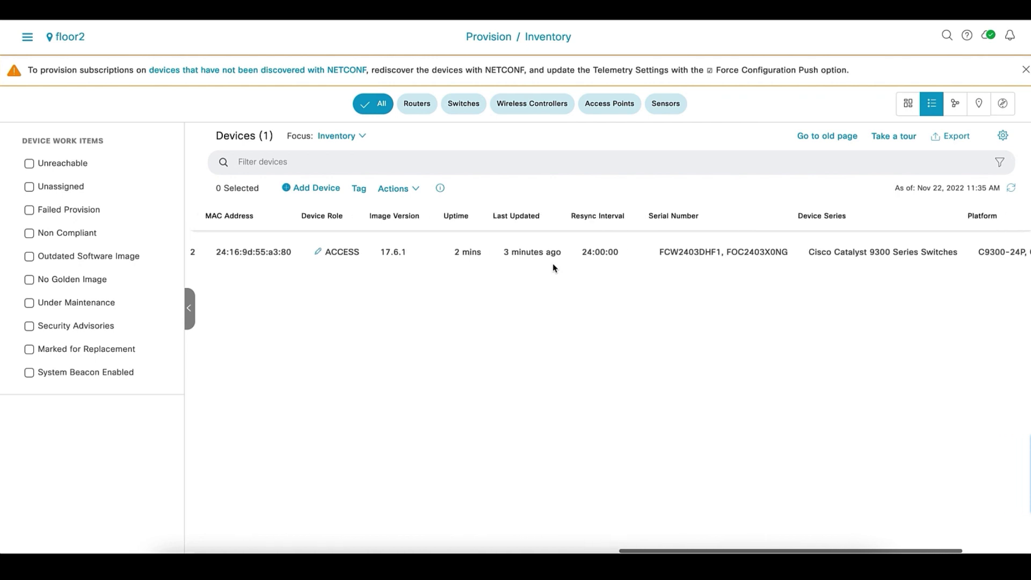
{"action": "scroll", "coordinate": [555, 267], "scroll_direction": "right", "scroll_amount": 2}
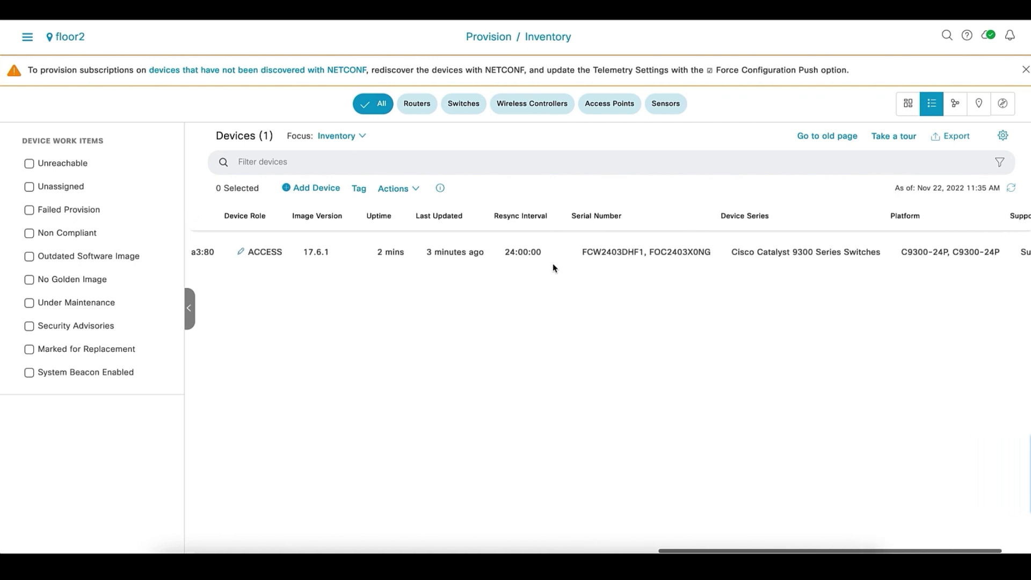
{"action": "scroll", "coordinate": [555, 267], "scroll_direction": "right", "scroll_amount": 2}
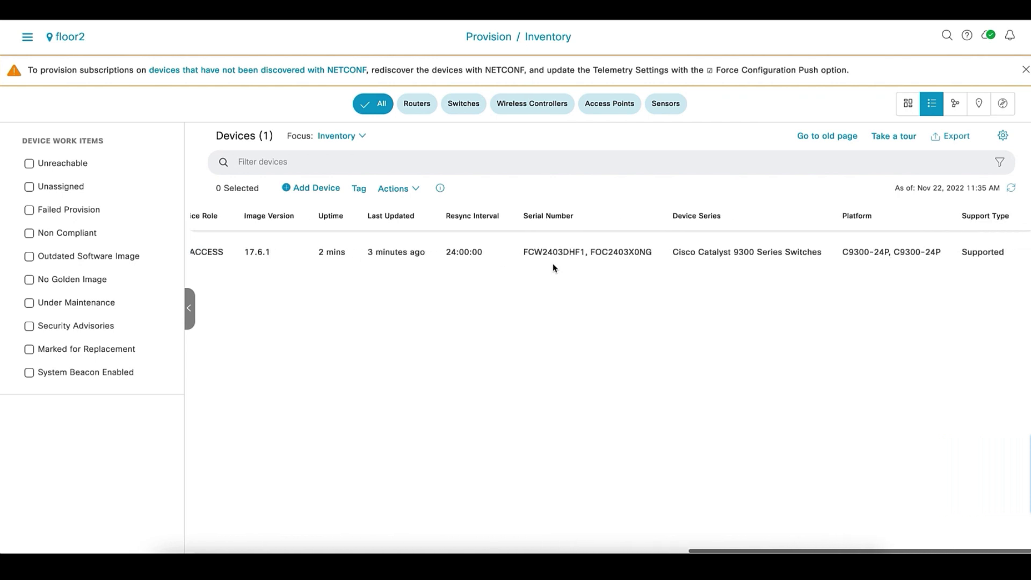